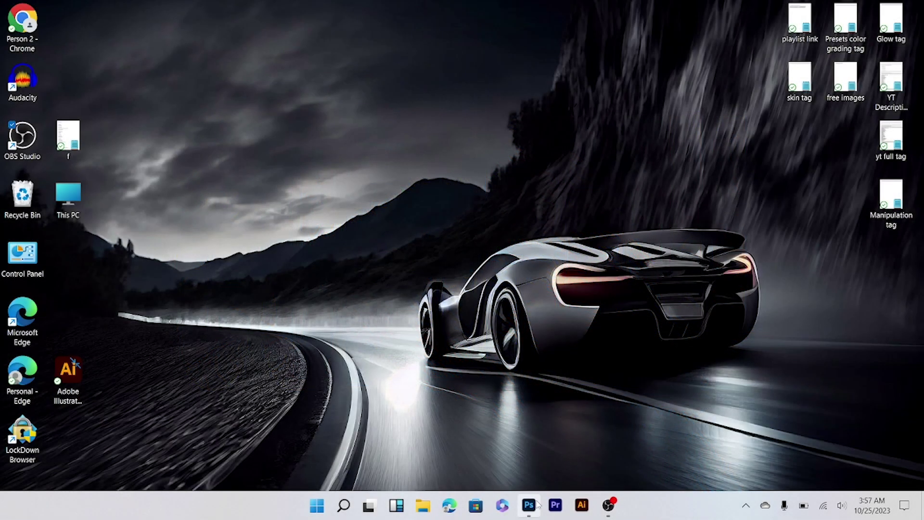
# Restore Photoshop and open colorful-bird-sits-branch-forest.jpg from the Home screen's recent files
pyautogui.click(529, 504)
pyautogui.click(246, 211)
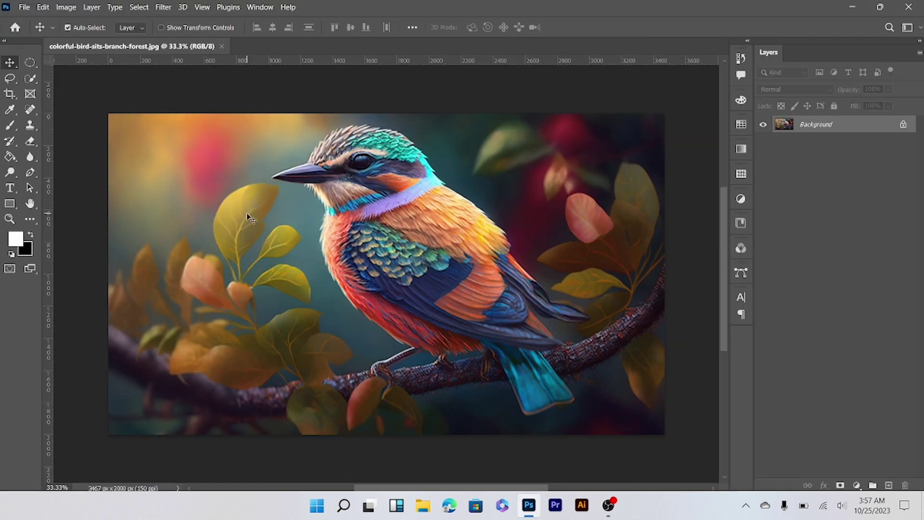
# Type COLORFUL in black Impact 201 pt across the middle of the photo and commit it
pyautogui.hotkey('ctrl', '0')
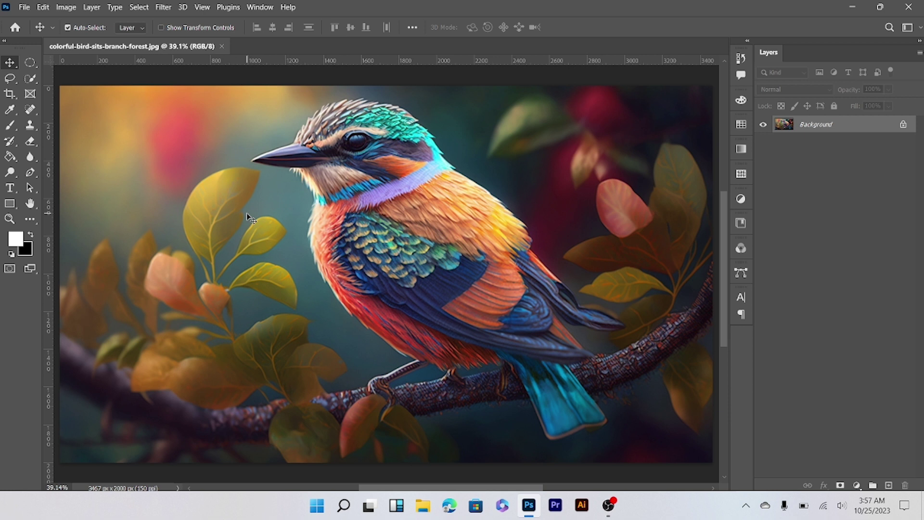
pyautogui.click(10, 188)
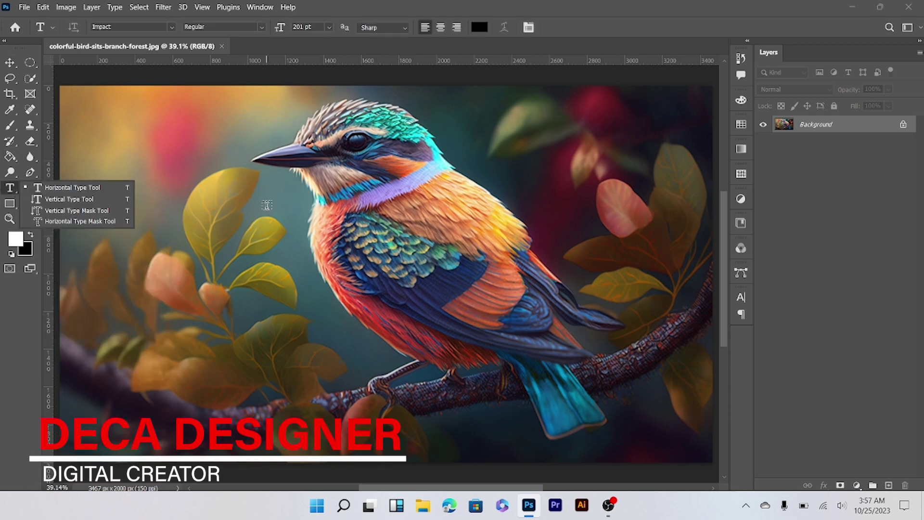
pyautogui.click(307, 258)
pyautogui.press('BackSpace')
pyautogui.write('C')
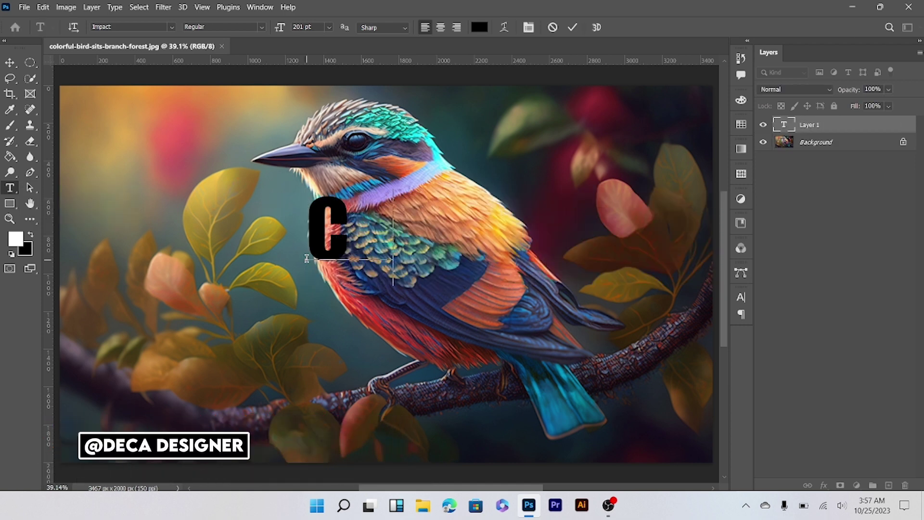
pyautogui.write('   OLO')
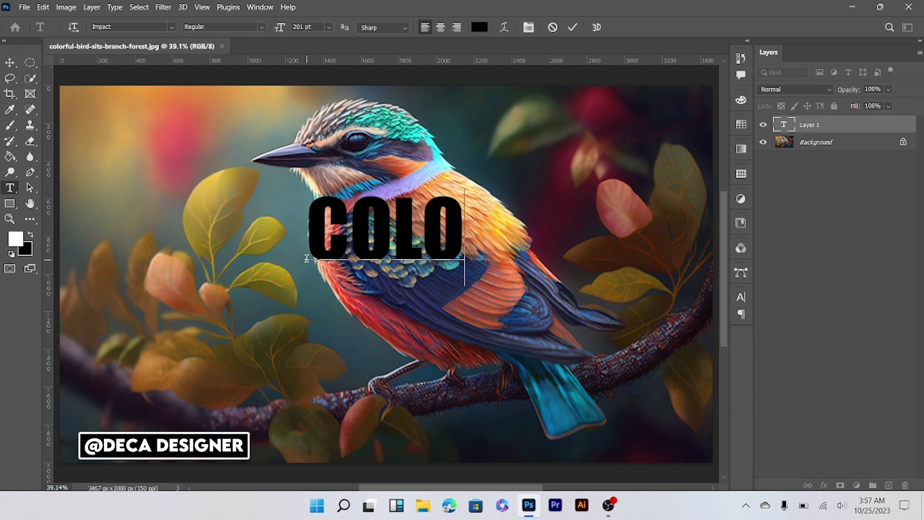
pyautogui.write('R')
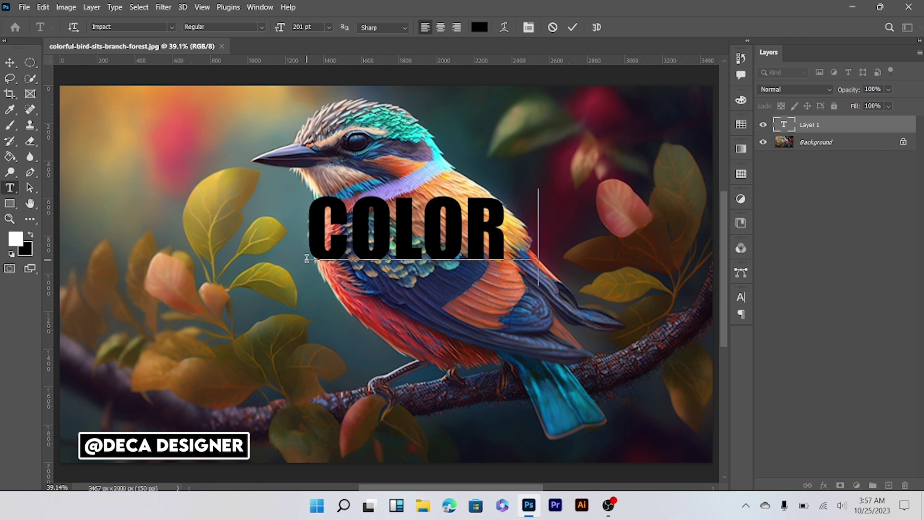
pyautogui.write('FUL')
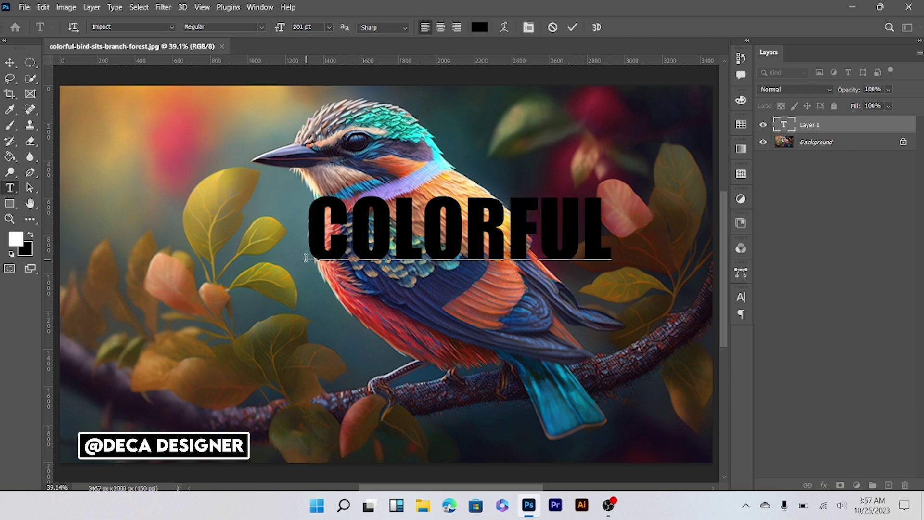
pyautogui.click(573, 28)
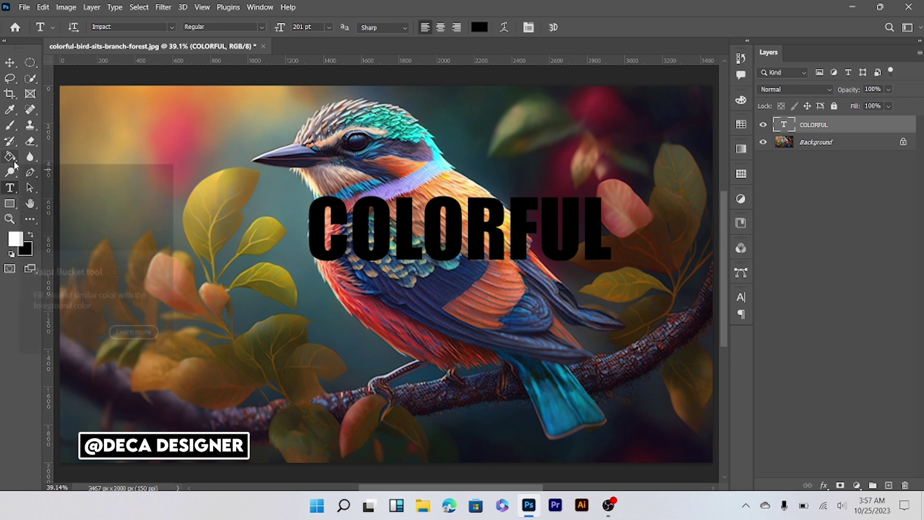
# Free-transform the COLORFUL text much taller and wider, then centre it over the bird
pyautogui.click(10, 62)
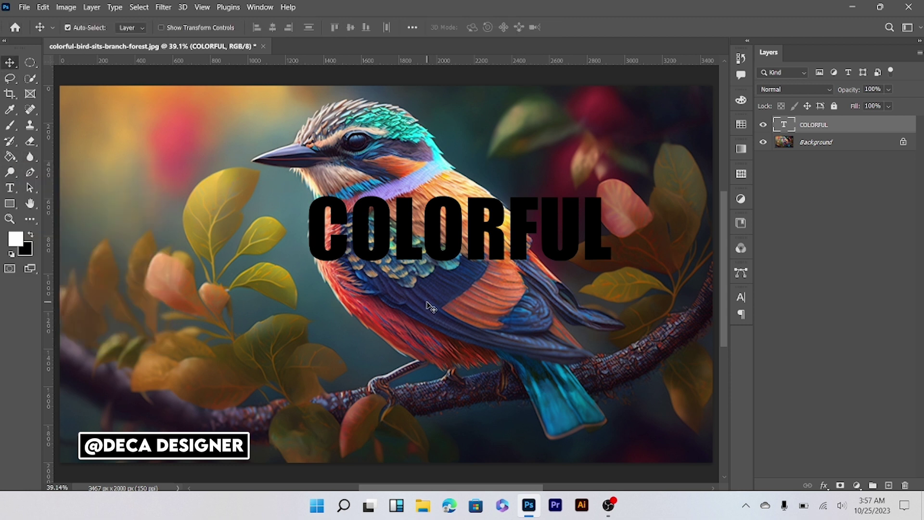
pyautogui.moveTo(458, 252); pyautogui.dragTo(420, 286)
pyautogui.hotkey('ctrl', 't')
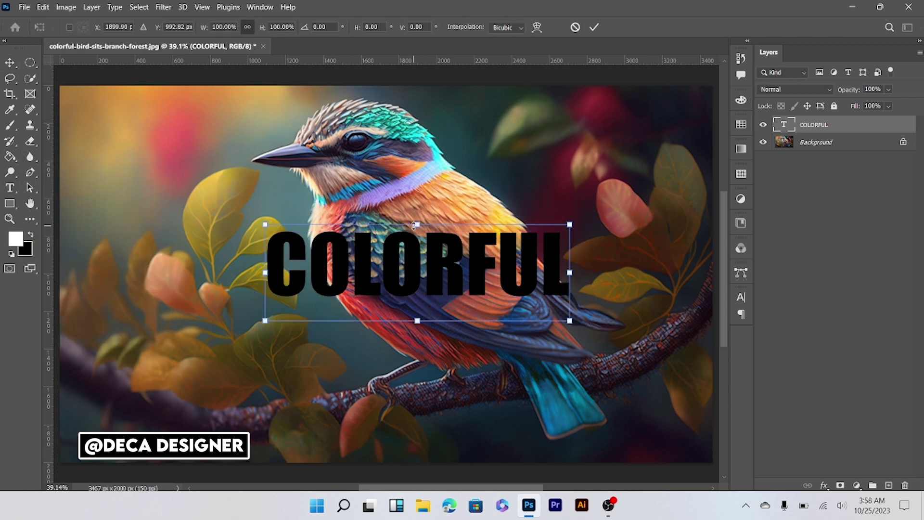
pyautogui.moveTo(417, 227); pyautogui.dragTo(418, 136)
pyautogui.moveTo(570, 272); pyautogui.dragTo(613, 272)
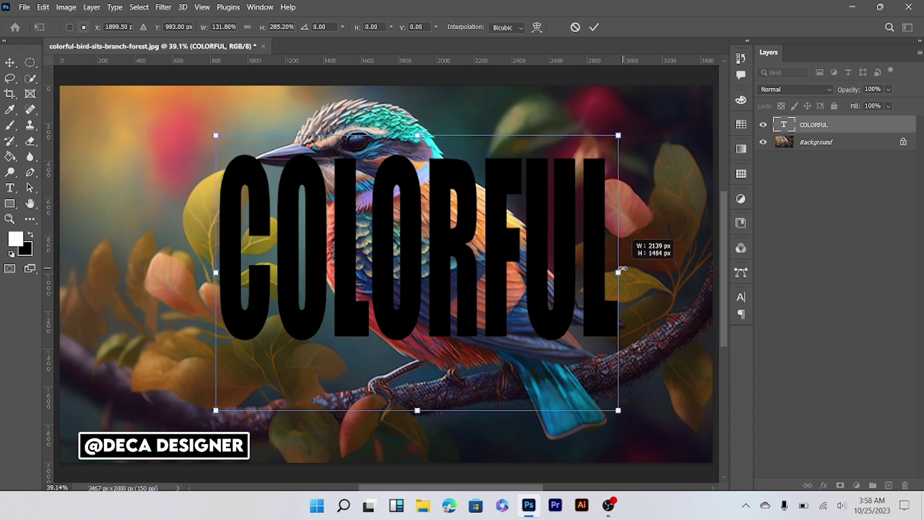
pyautogui.moveTo(480, 305); pyautogui.dragTo(458, 316)
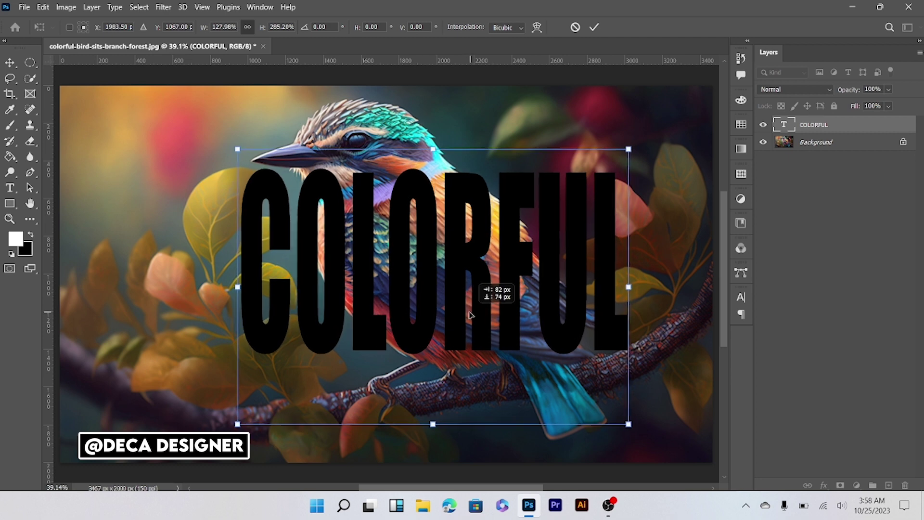
pyautogui.click(594, 27)
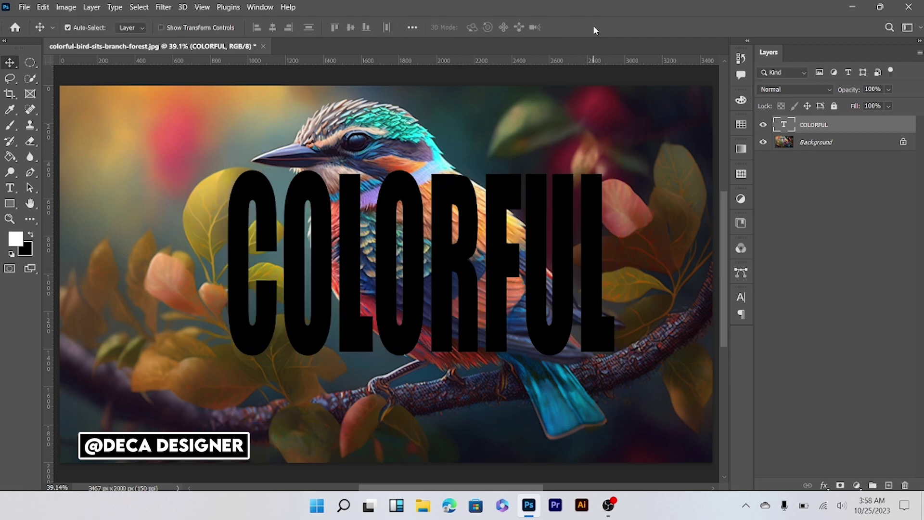
pyautogui.moveTo(469, 224); pyautogui.dragTo(470, 233)
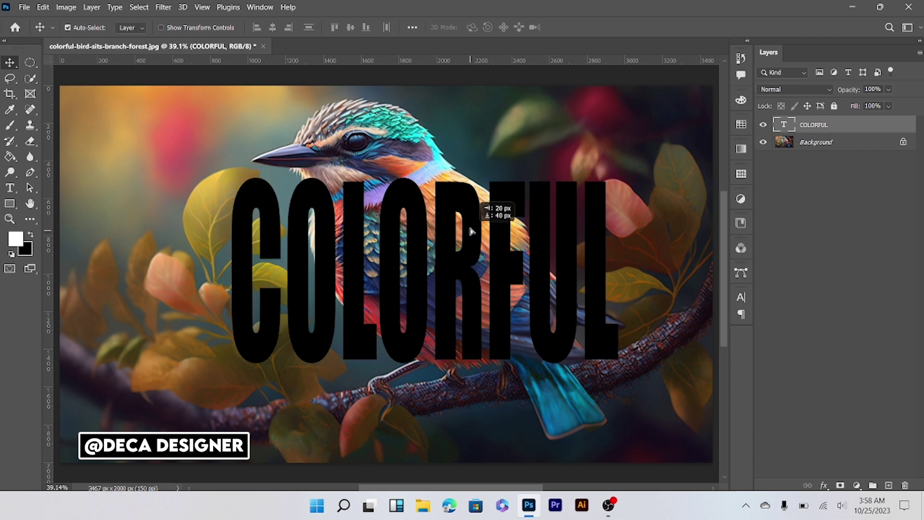
pyautogui.moveTo(469, 232); pyautogui.dragTo(473, 222)
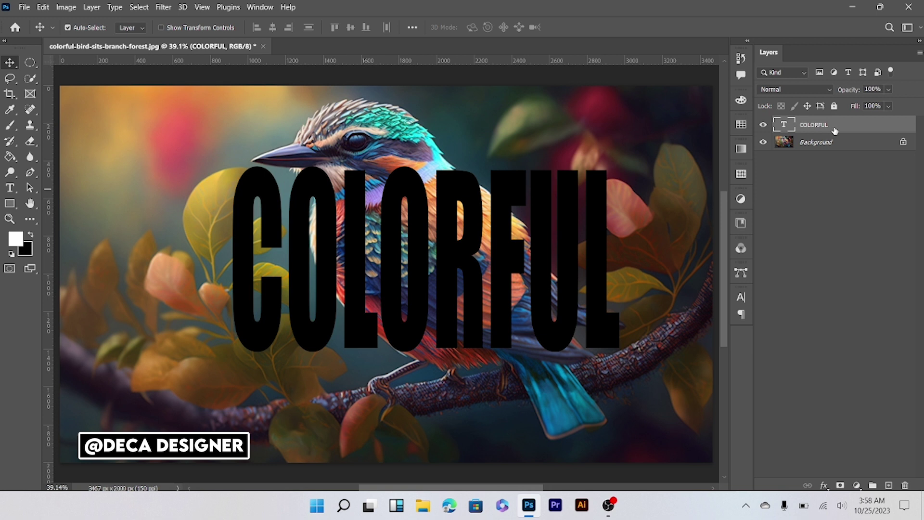
# Convert Background to Layer 0 and place a cccccc Solid Color fill layer beneath it
pyautogui.doubleClick(843, 146)
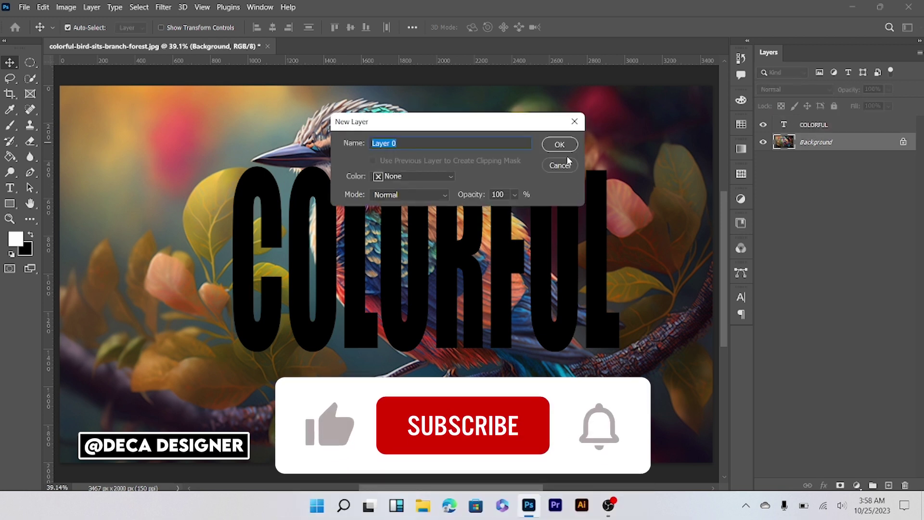
pyautogui.click(566, 150)
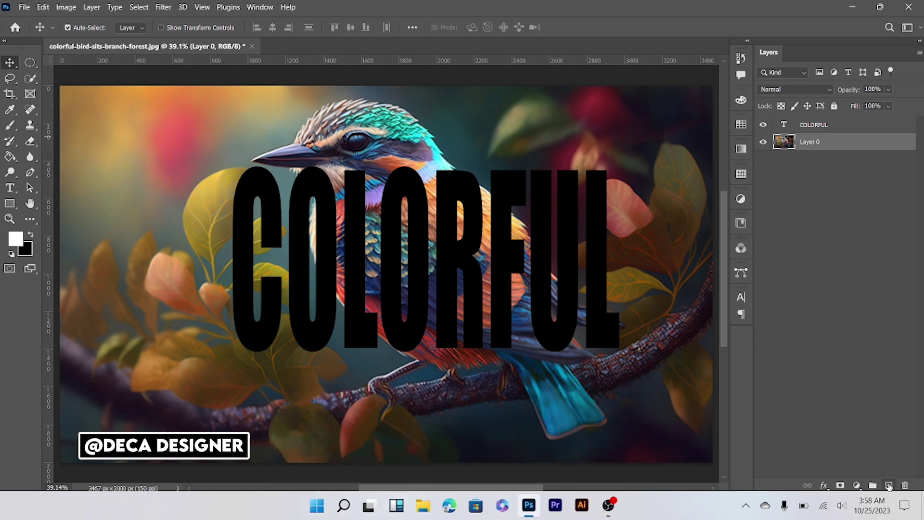
pyautogui.click(856, 486)
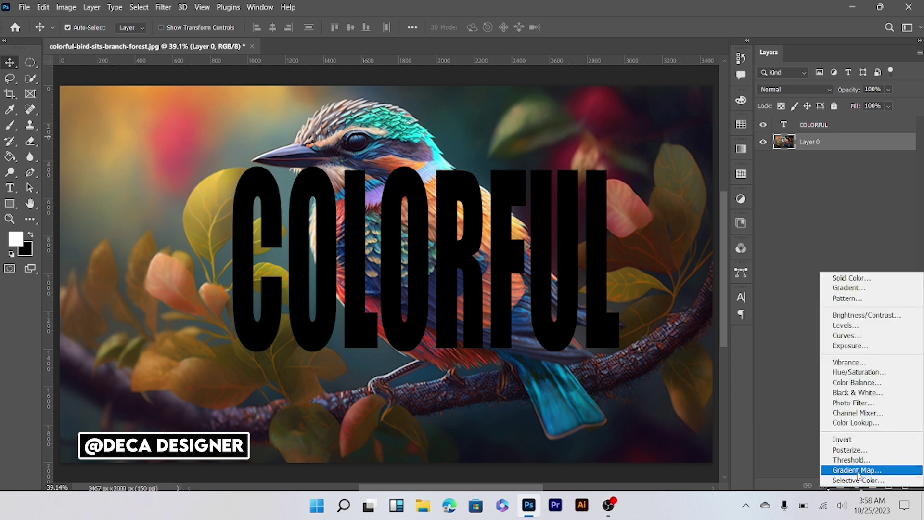
pyautogui.click(854, 279)
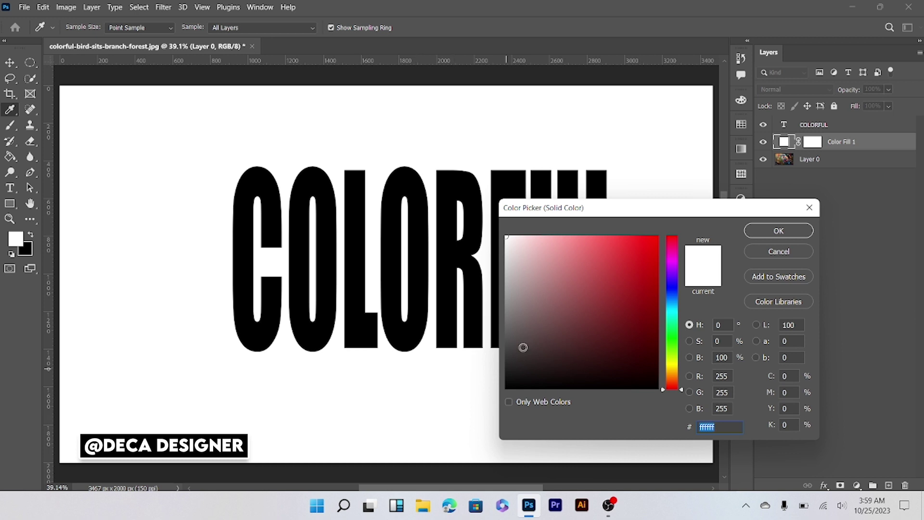
pyautogui.moveTo(523, 338)
pyautogui.mouseDown()
pyautogui.moveTo(496, 302)
pyautogui.moveTo(504, 266)
pyautogui.mouseUp()
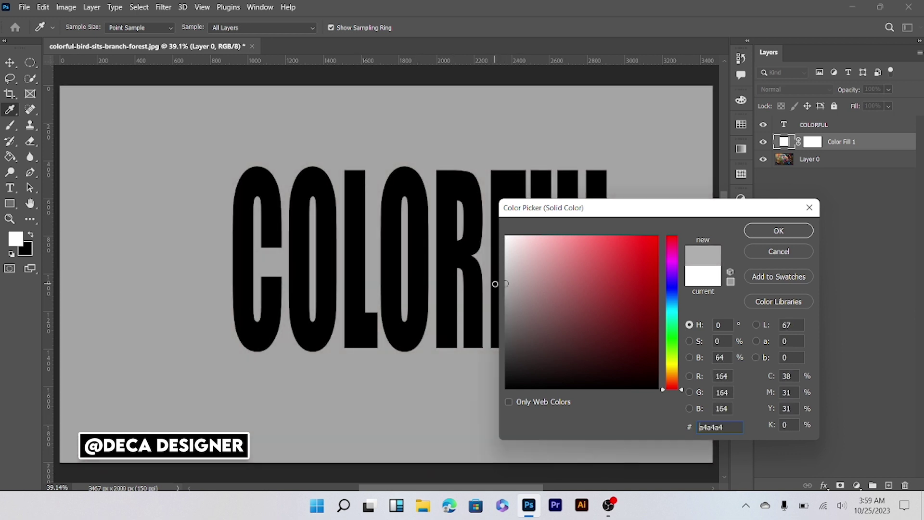
pyautogui.write('cccccc')
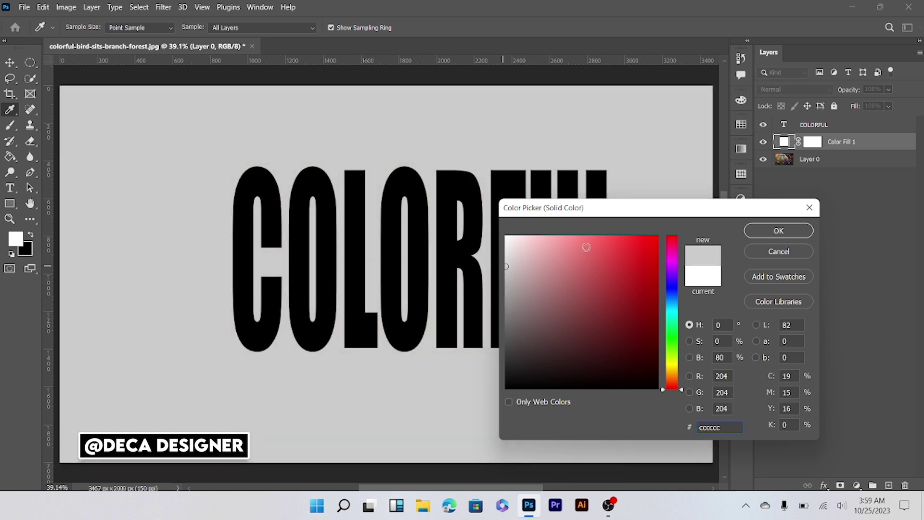
pyautogui.click(765, 232)
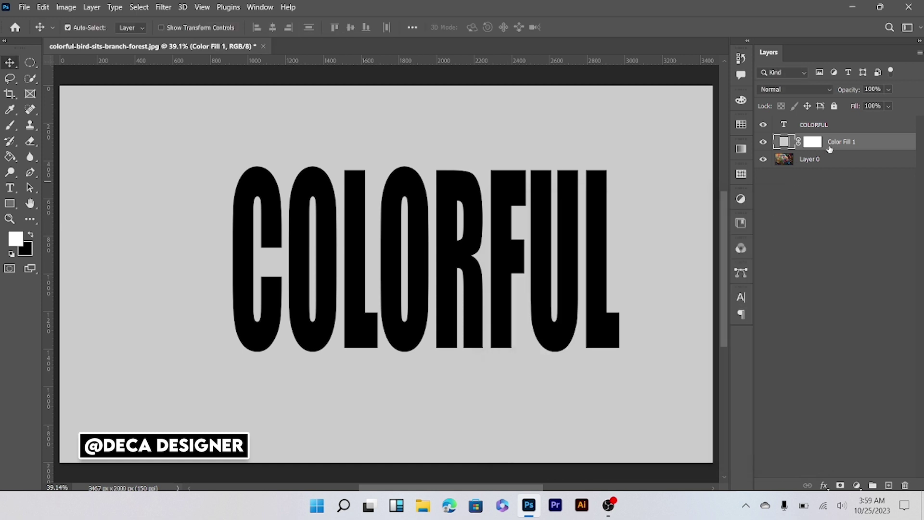
pyautogui.moveTo(832, 144); pyautogui.dragTo(825, 173)
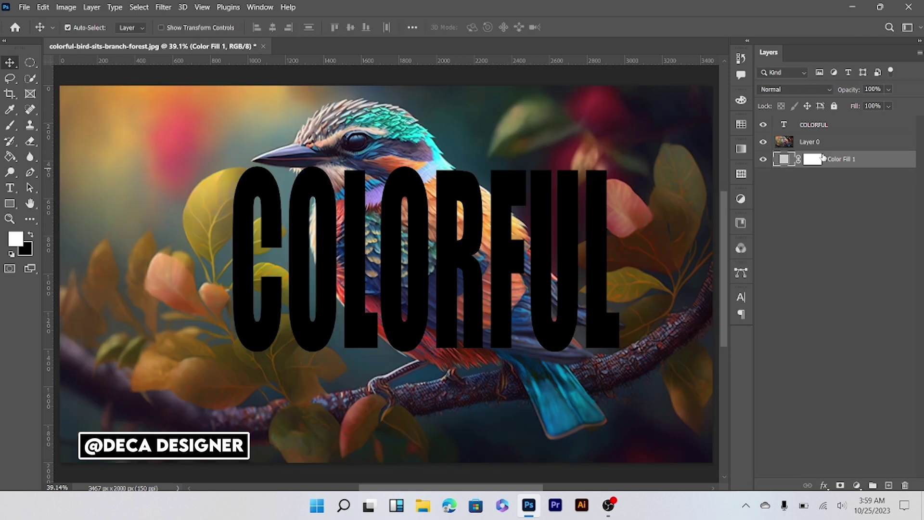
# Move Layer 0 above the COLORFUL text and lower its opacity to 34%
pyautogui.click(828, 144)
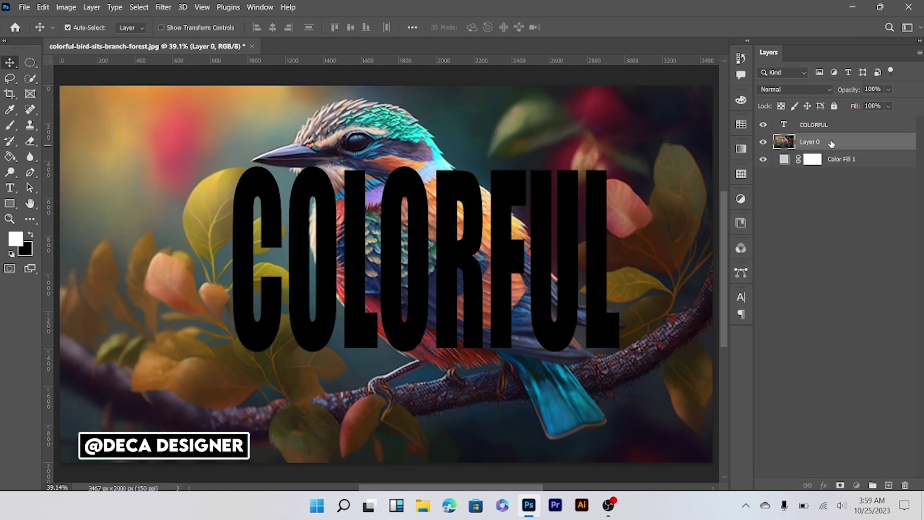
pyautogui.moveTo(832, 143); pyautogui.dragTo(840, 127)
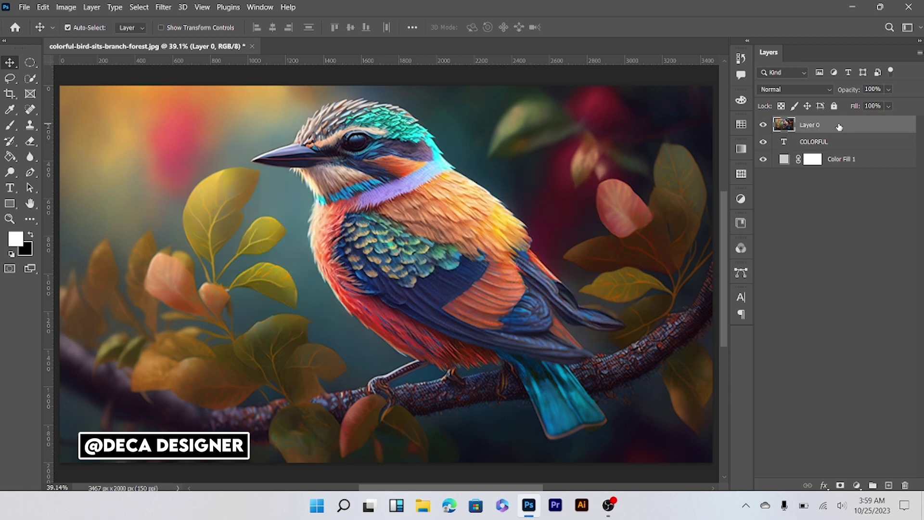
pyautogui.click(888, 90)
pyautogui.moveTo(901, 103); pyautogui.dragTo(864, 104)
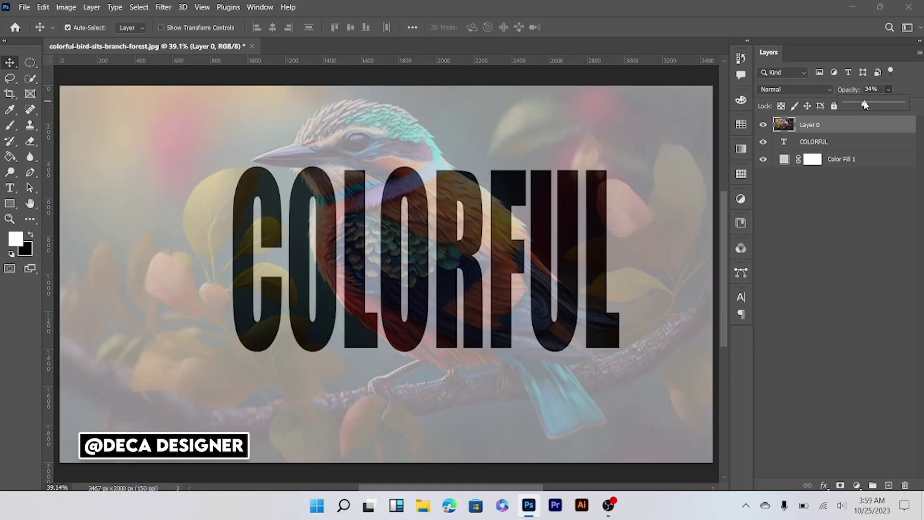
pyautogui.click(881, 138)
# Nudge the COLORFUL text layer with Shift+arrow keys to line it up over the bird
pyautogui.click(839, 146)
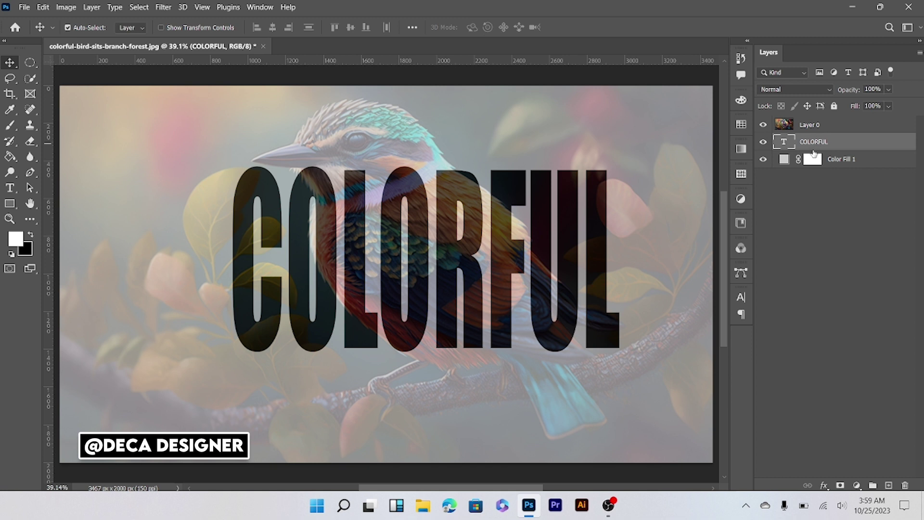
pyautogui.hotkey('shift', 'Left')
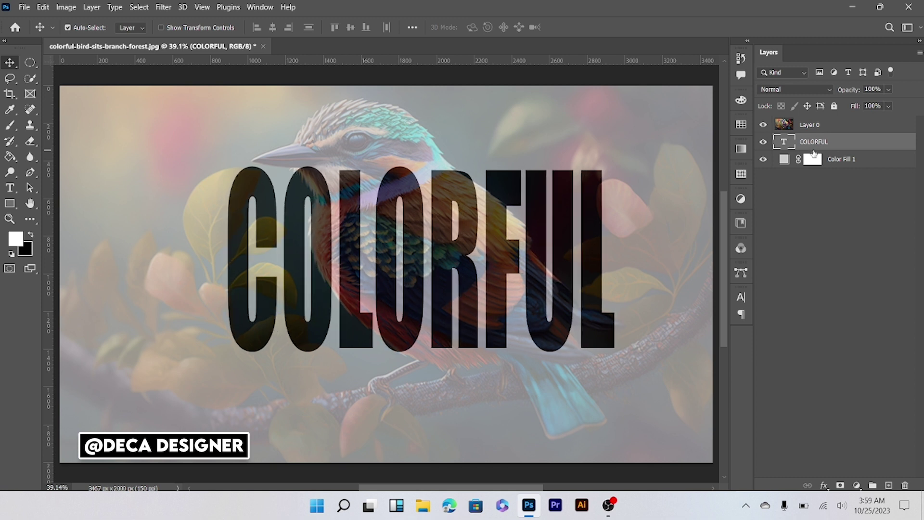
pyautogui.hotkey('shift', 'Up')
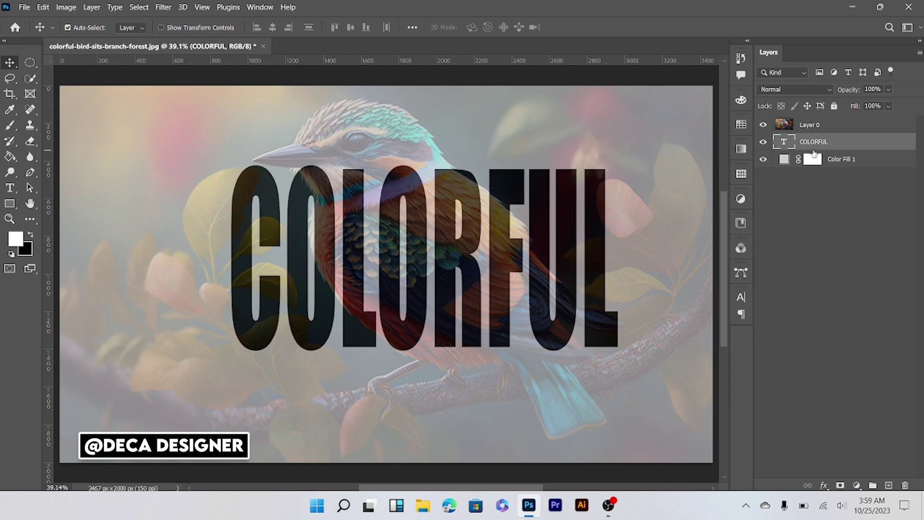
pyautogui.hotkey('shift', 'Up')
pyautogui.hotkey('shift', 'Up')
pyautogui.hotkey('shift', 'Down')
pyautogui.hotkey('shift', 'Down')
pyautogui.hotkey('shift', 'Down')
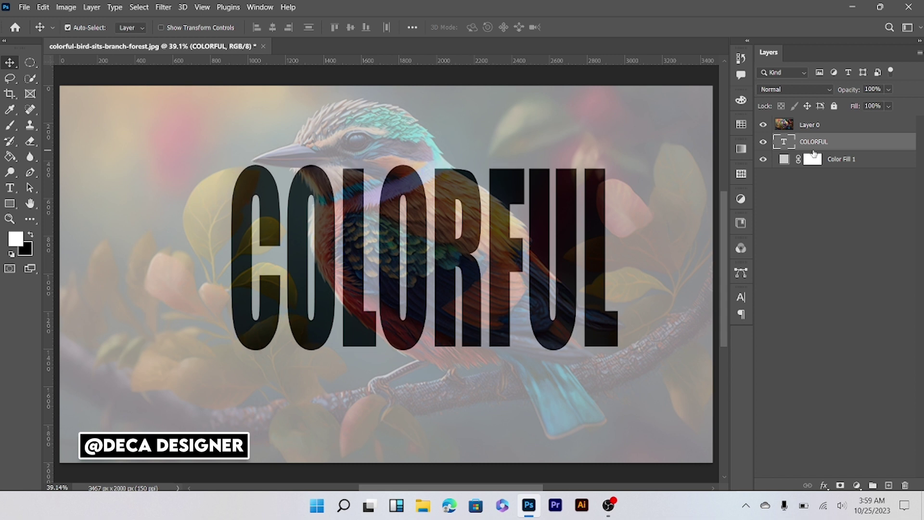
pyautogui.hotkey('shift', 'Down')
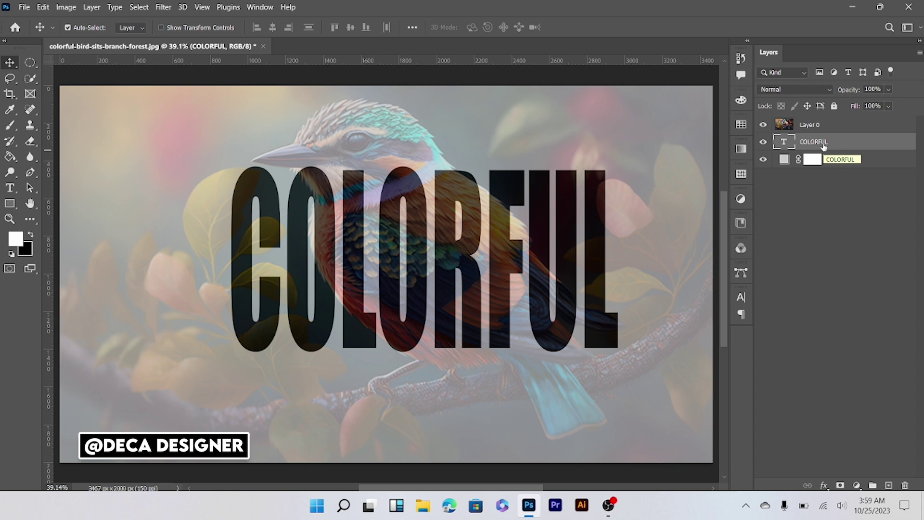
# Clip Layer 0 into the COLORFUL text and duplicate it as Layer 0 copy
pyautogui.click(839, 126)
pyautogui.rightClick(837, 131)
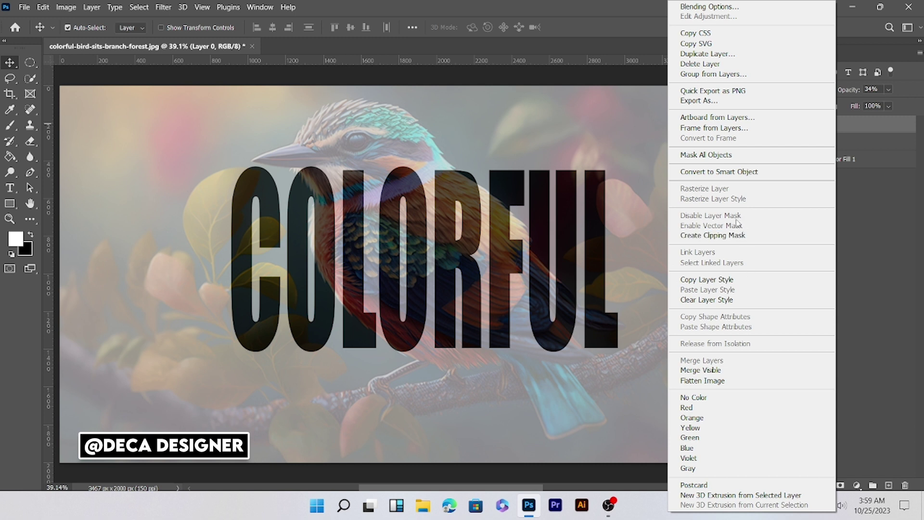
pyautogui.click(725, 236)
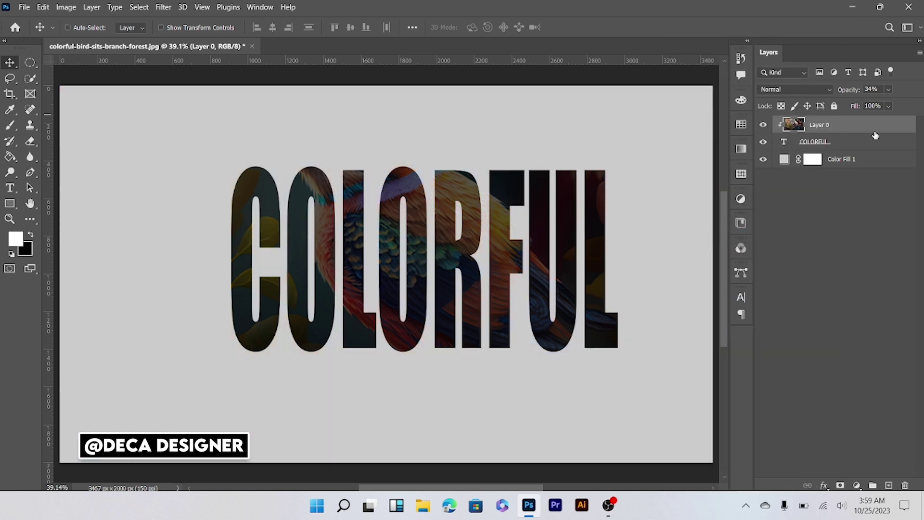
pyautogui.hotkey('ctrl', 'j')
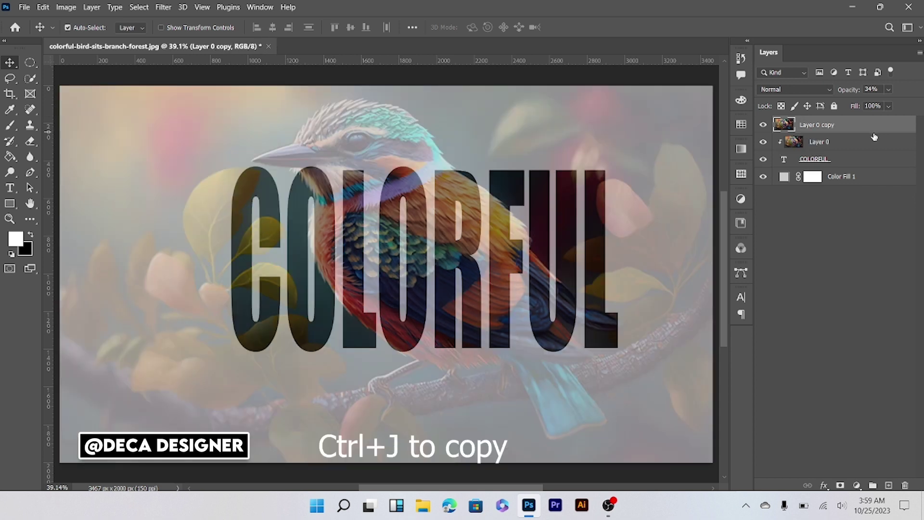
# Set Layer 0 opacity to 100% and Layer 0 copy opacity to 84%
pyautogui.click(845, 144)
pyautogui.click(888, 89)
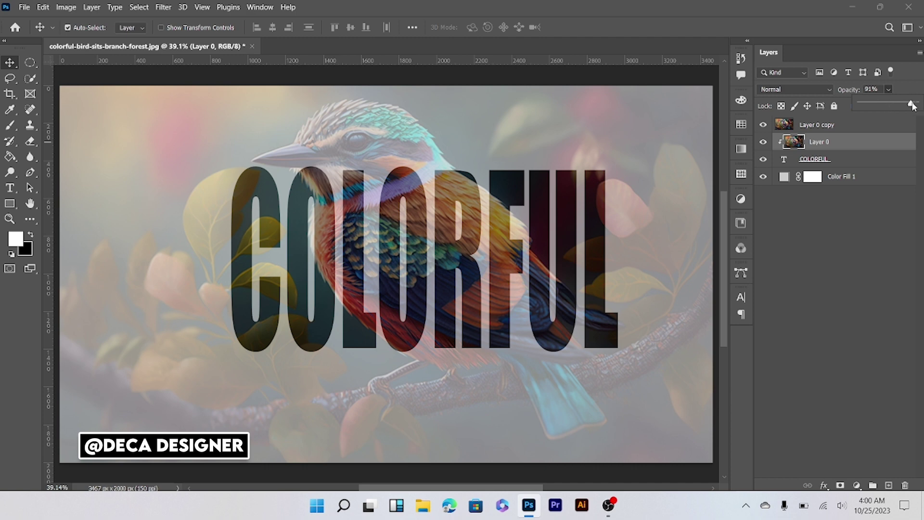
pyautogui.moveTo(887, 102); pyautogui.dragTo(916, 105)
pyautogui.click(836, 127)
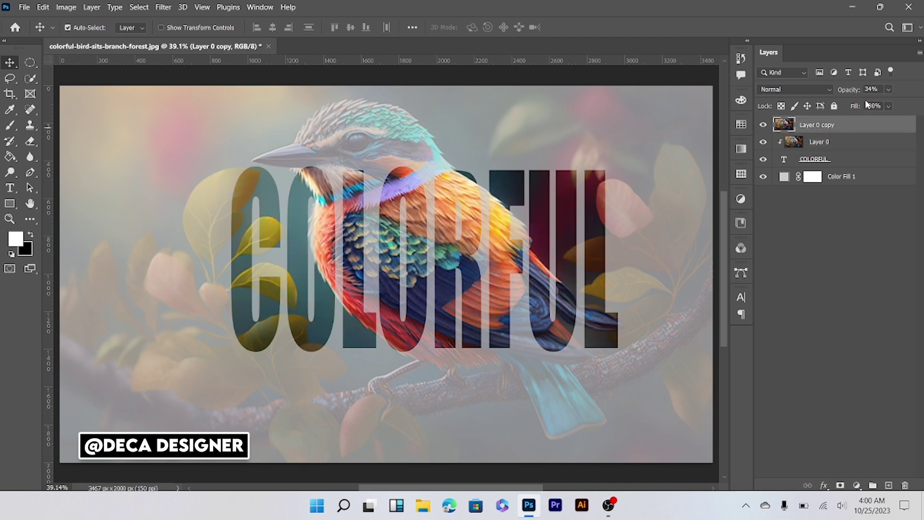
pyautogui.moveTo(882, 102); pyautogui.dragTo(907, 106)
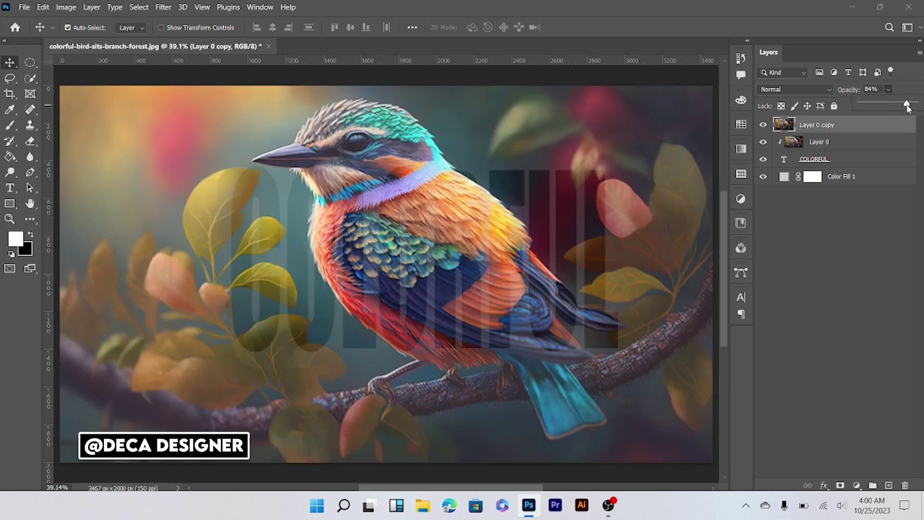
pyautogui.click(855, 161)
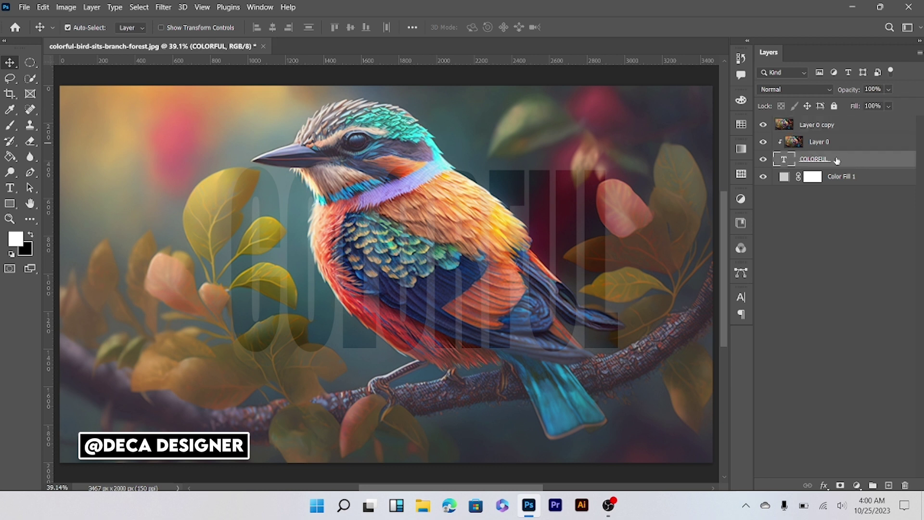
# Duplicate the COLORFUL text layer, drag the copy to the top of the stack, and hide it
pyautogui.rightClick(836, 161)
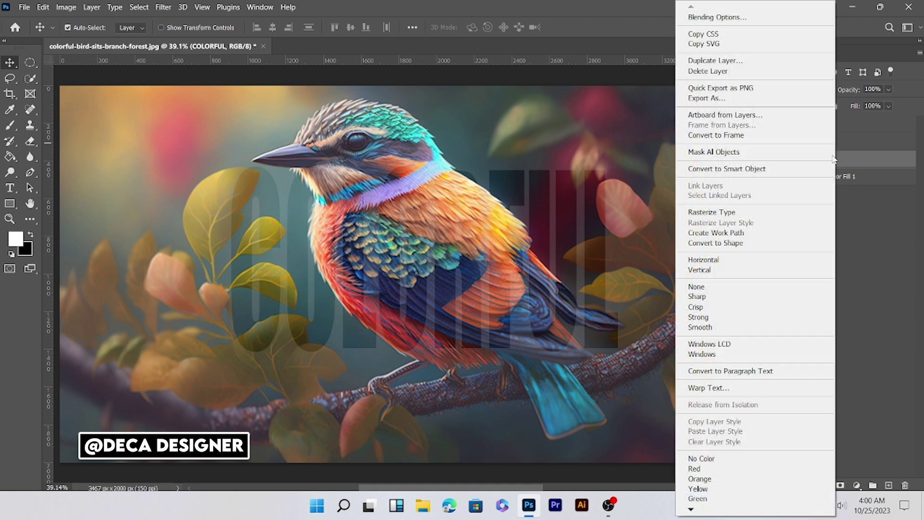
pyautogui.click(866, 160)
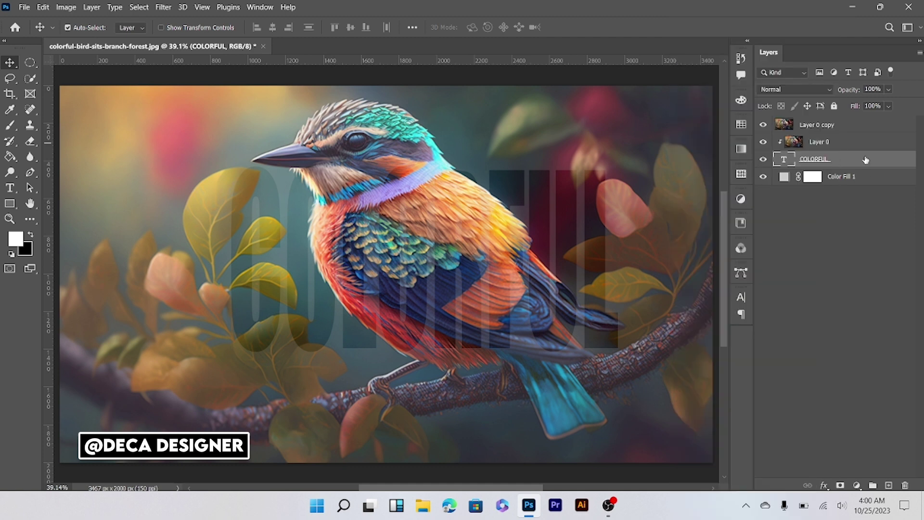
pyautogui.hotkey('ctrl', 'j')
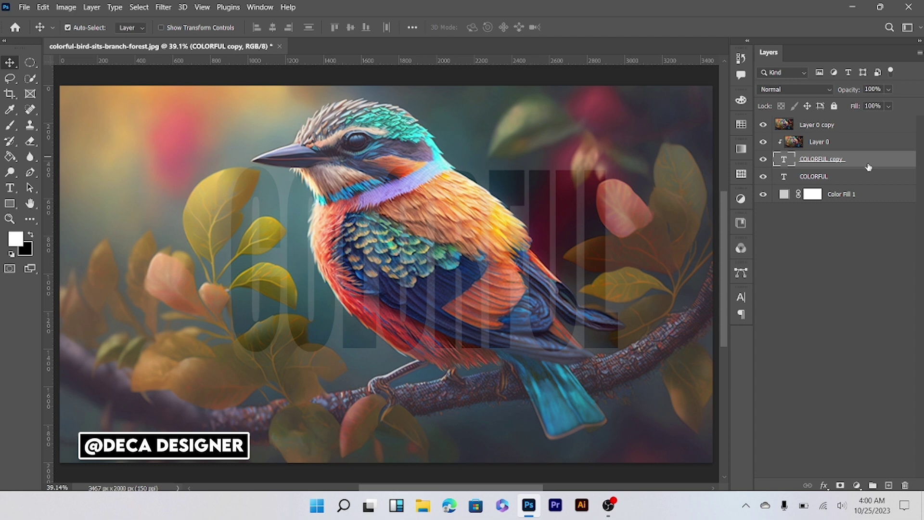
pyautogui.moveTo(868, 166); pyautogui.dragTo(855, 124)
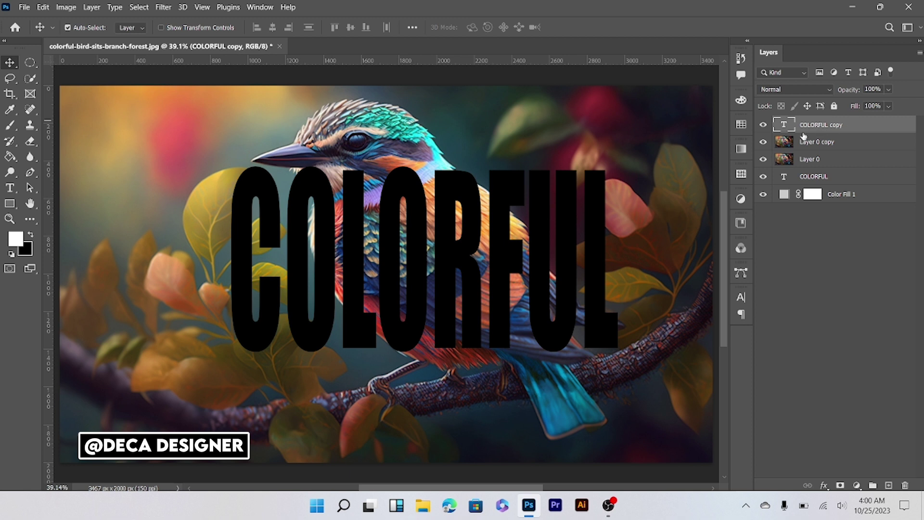
pyautogui.click(762, 125)
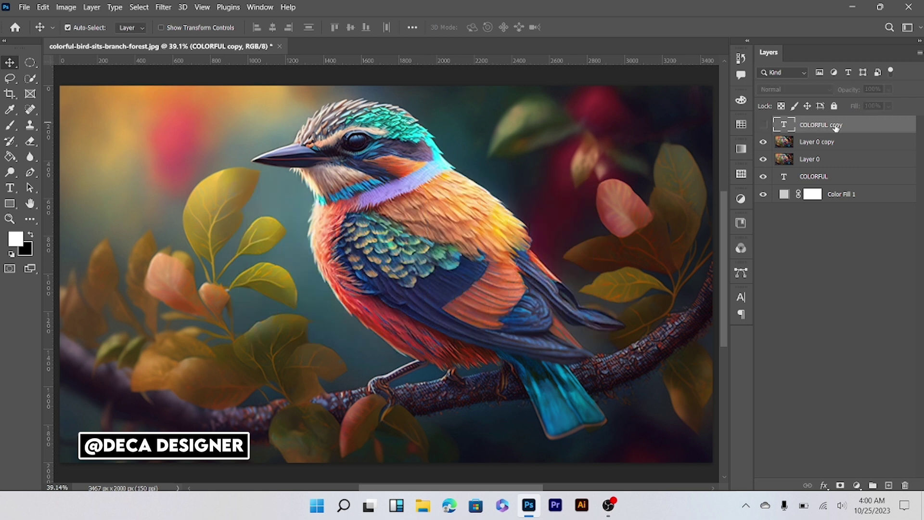
pyautogui.click(836, 151)
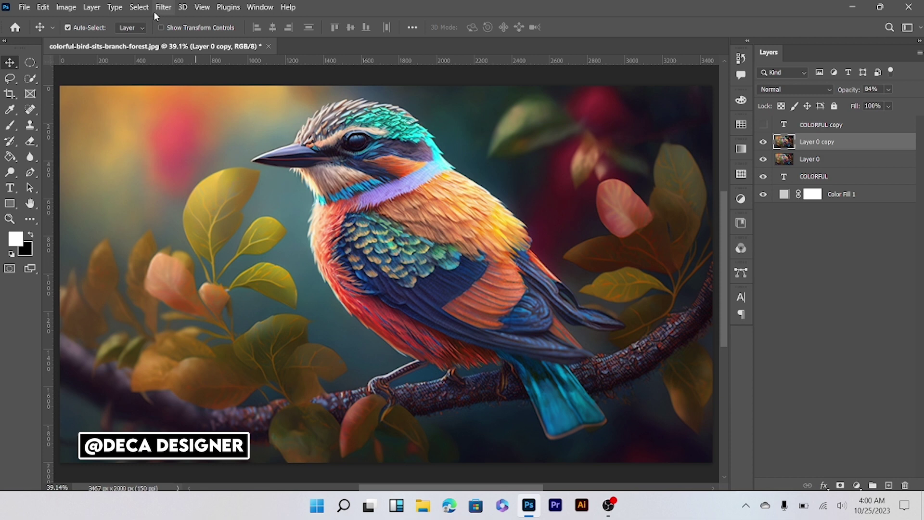
pyautogui.click(139, 7)
# Select the bird with Select Subject, then subtract the leaves and branch using Quick Selection
pyautogui.click(145, 140)
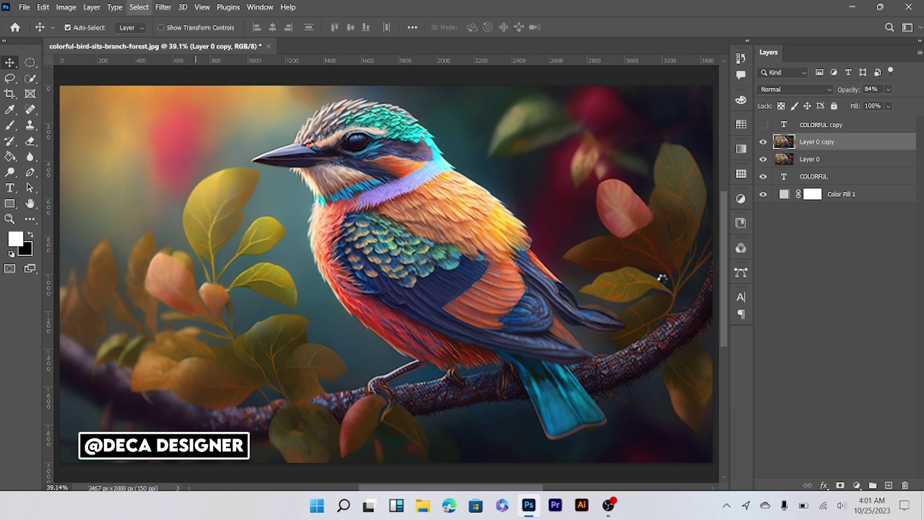
pyautogui.click(30, 78)
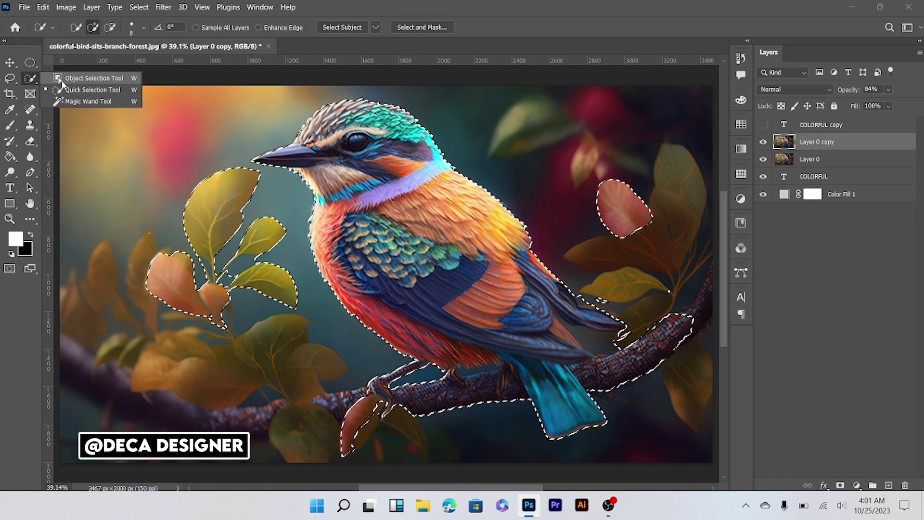
pyautogui.click(72, 89)
pyautogui.click(109, 27)
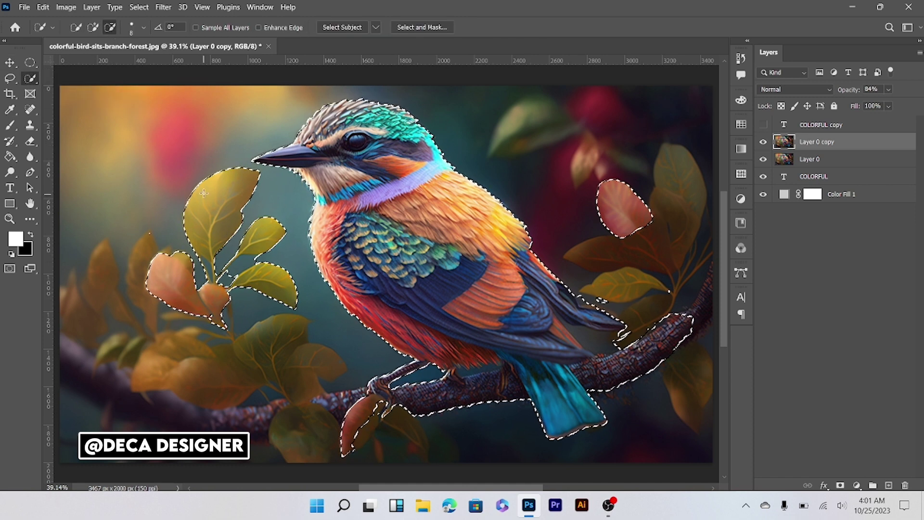
pyautogui.moveTo(204, 193); pyautogui.dragTo(271, 286)
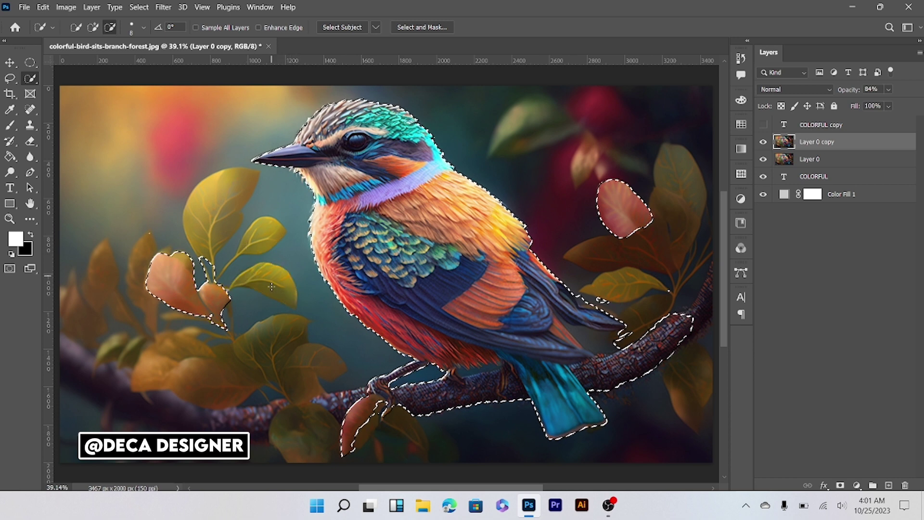
pyautogui.moveTo(174, 279); pyautogui.dragTo(216, 306)
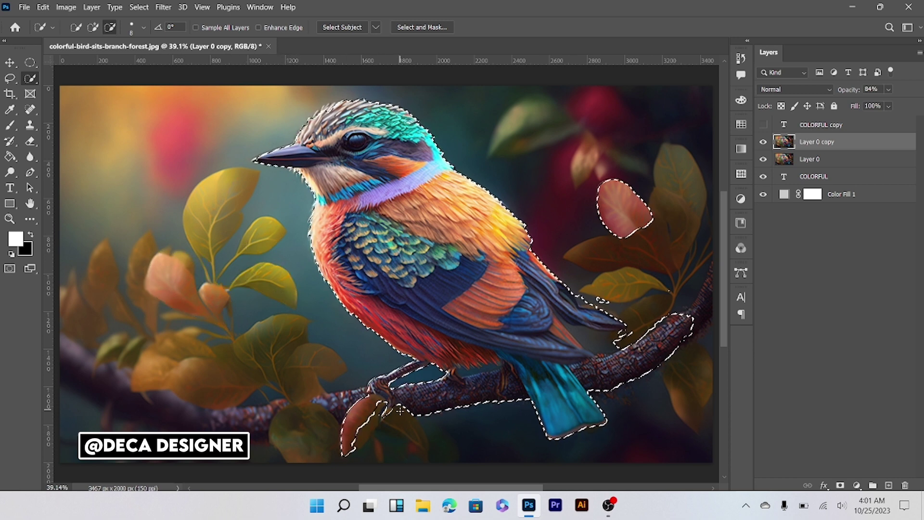
pyautogui.moveTo(399, 410)
pyautogui.mouseDown()
pyautogui.moveTo(383, 384)
pyautogui.moveTo(625, 367)
pyautogui.mouseUp()
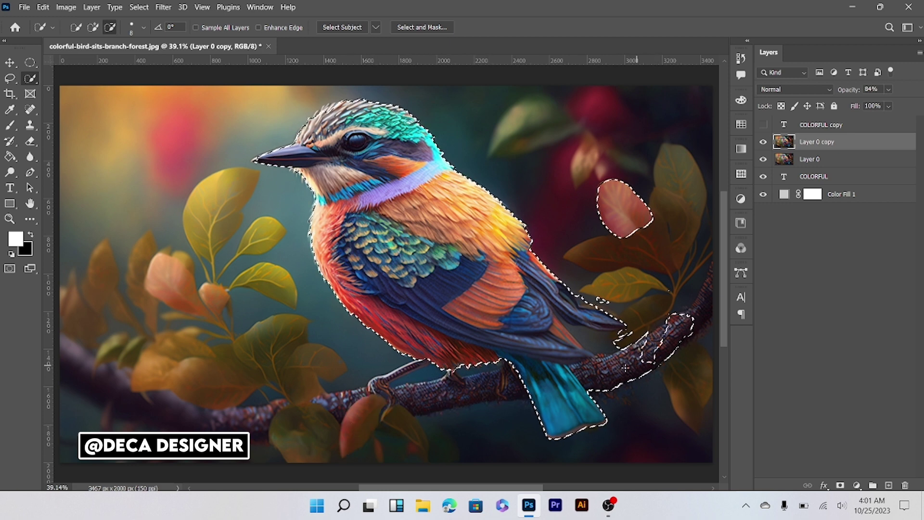
pyautogui.moveTo(625, 367); pyautogui.dragTo(506, 299)
pyautogui.click(618, 182)
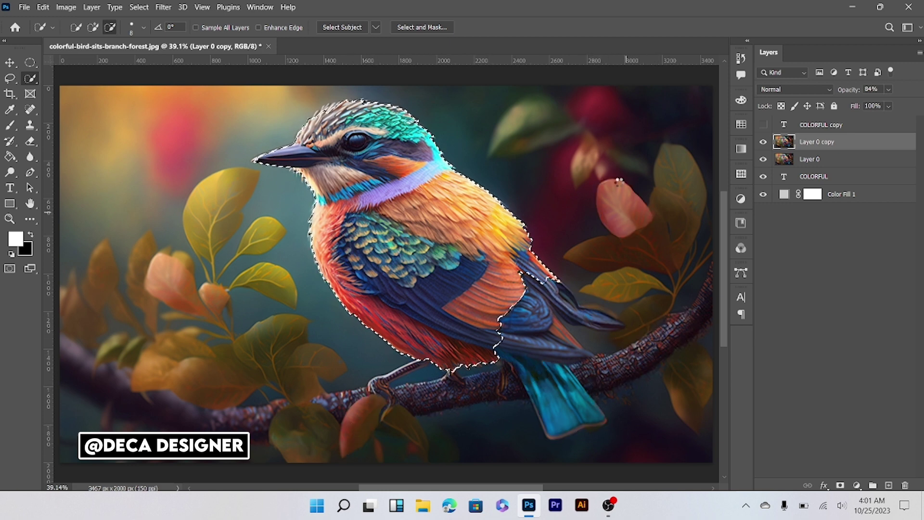
# Add the blue lower wing, tail and upper wing tip to the bird selection
pyautogui.click(93, 27)
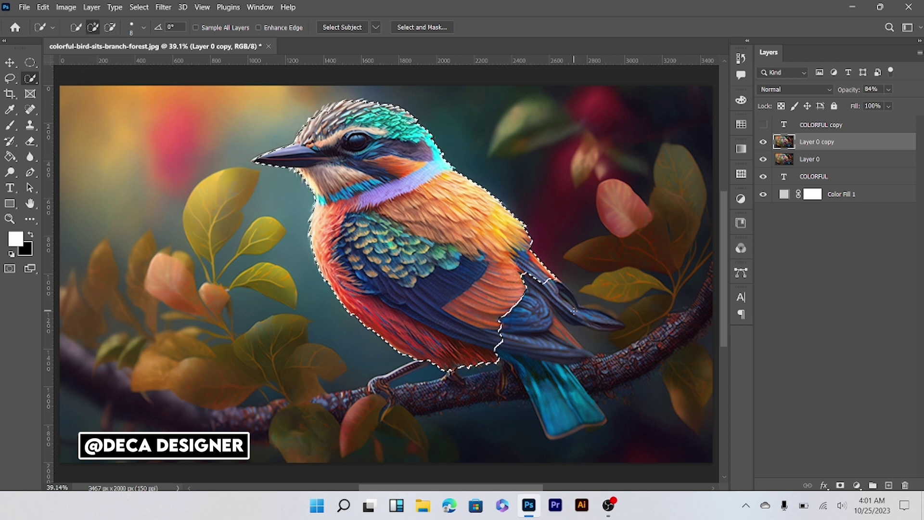
pyautogui.moveTo(574, 311); pyautogui.dragTo(576, 398)
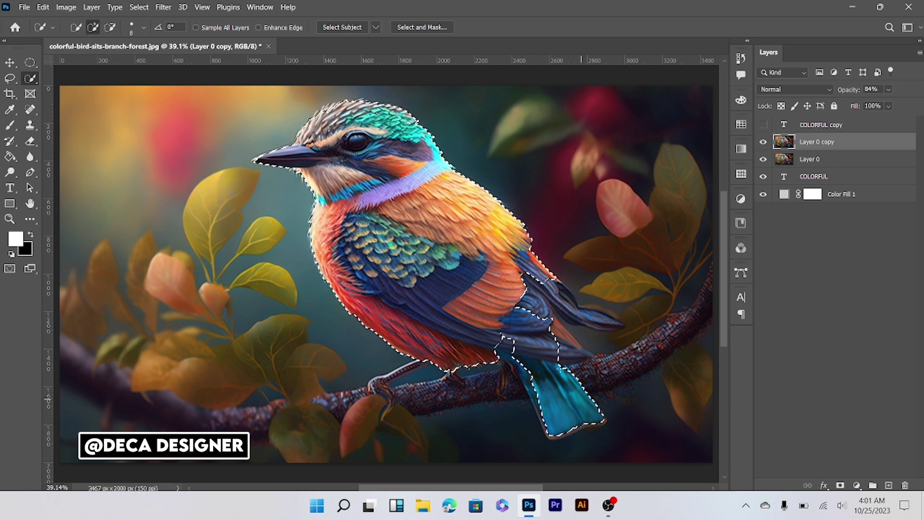
pyautogui.moveTo(558, 356); pyautogui.dragTo(575, 331)
pyautogui.moveTo(557, 288); pyautogui.dragTo(607, 320)
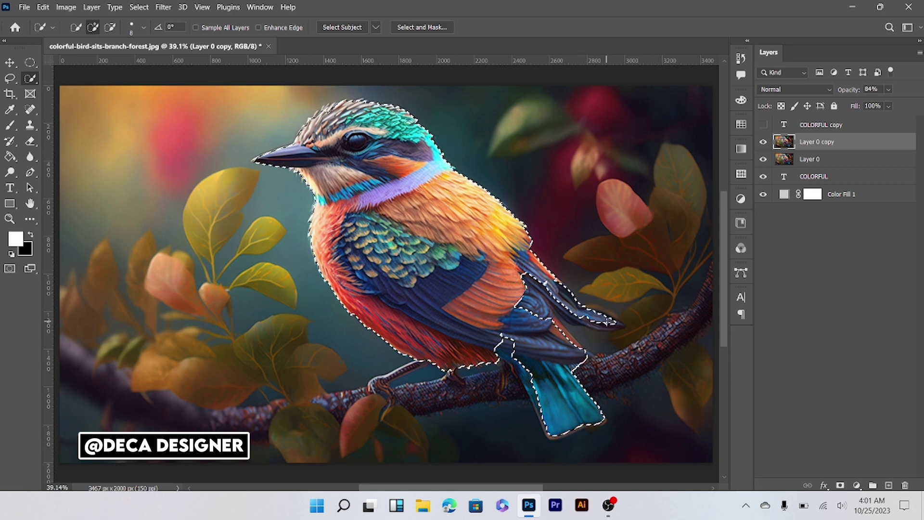
pyautogui.moveTo(609, 321)
pyautogui.mouseDown()
pyautogui.moveTo(574, 314)
pyautogui.moveTo(512, 337)
pyautogui.mouseUp()
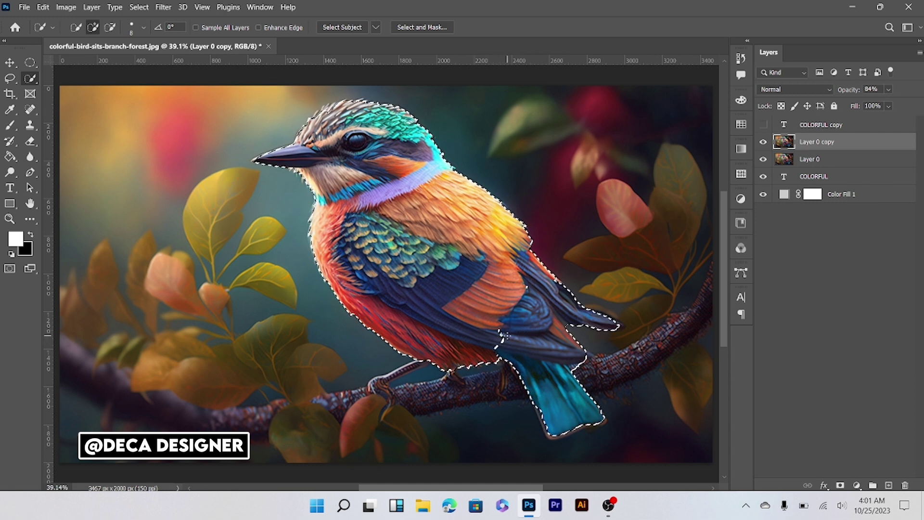
# Show COLORFUL copy, mask Layer 0 copy to the bird, and clip Layer 0 into the COLORFUL text
pyautogui.click(762, 124)
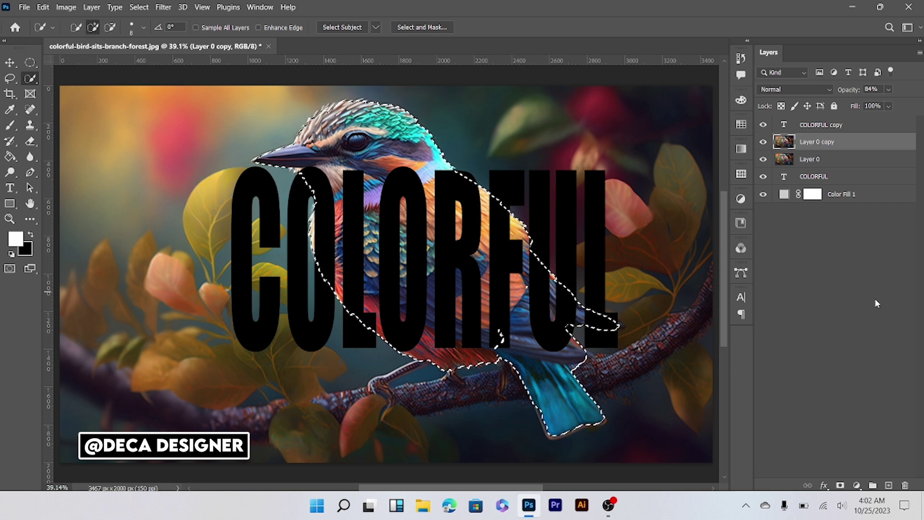
pyautogui.click(841, 485)
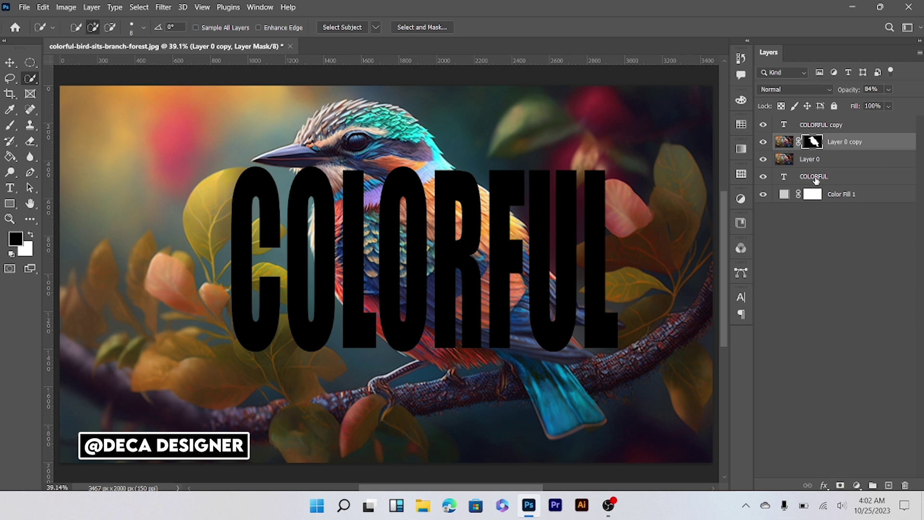
pyautogui.click(816, 163)
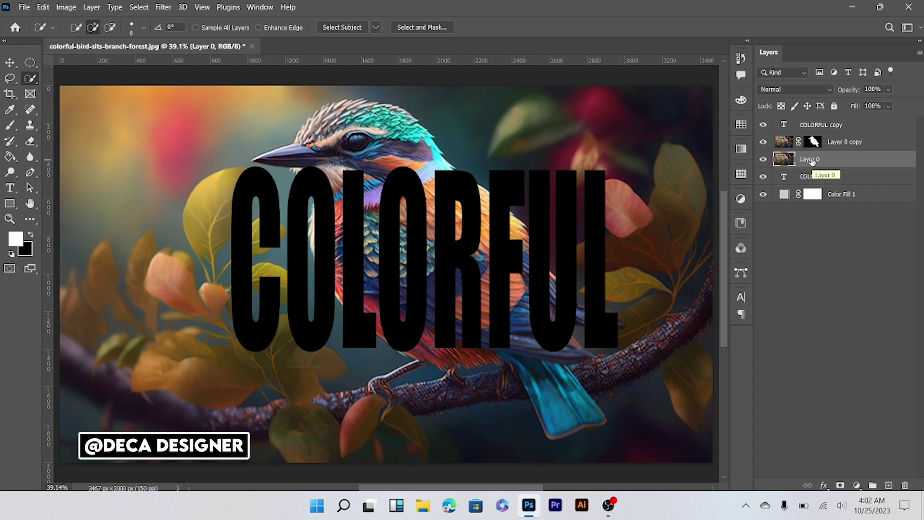
pyautogui.rightClick(812, 162)
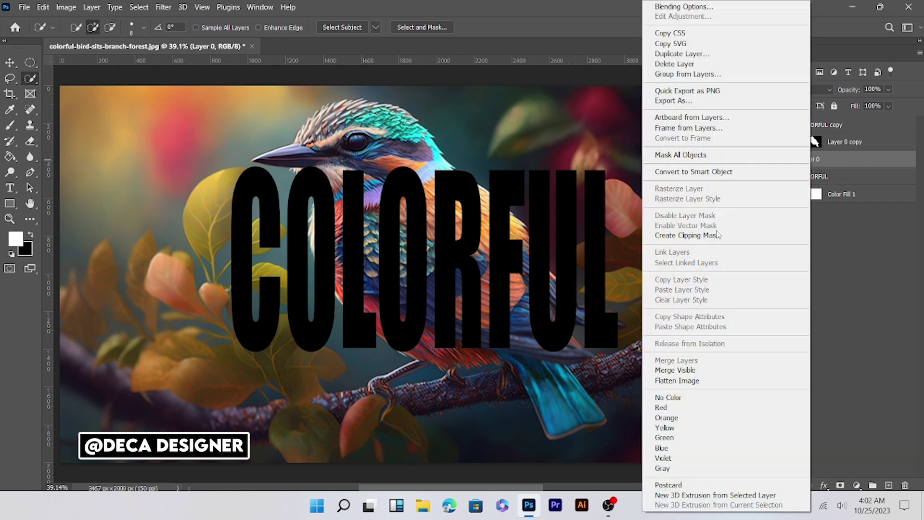
pyautogui.click(707, 236)
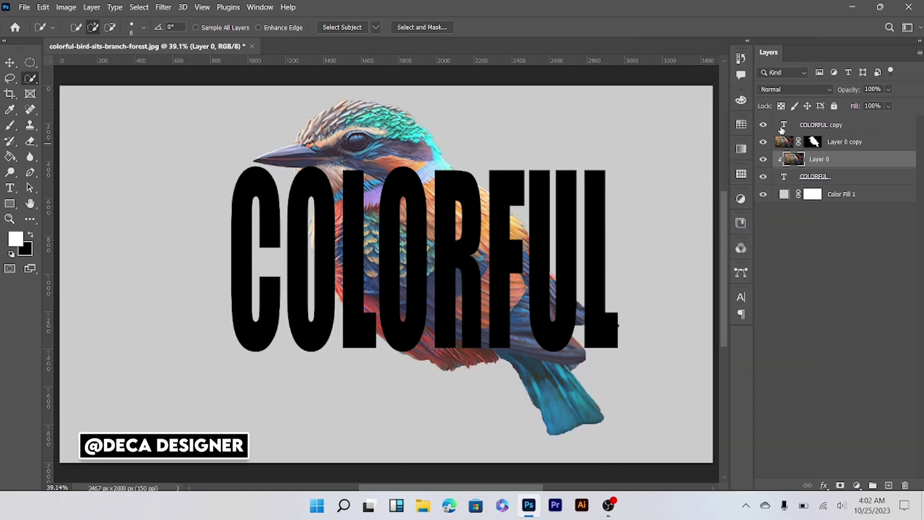
pyautogui.click(871, 123)
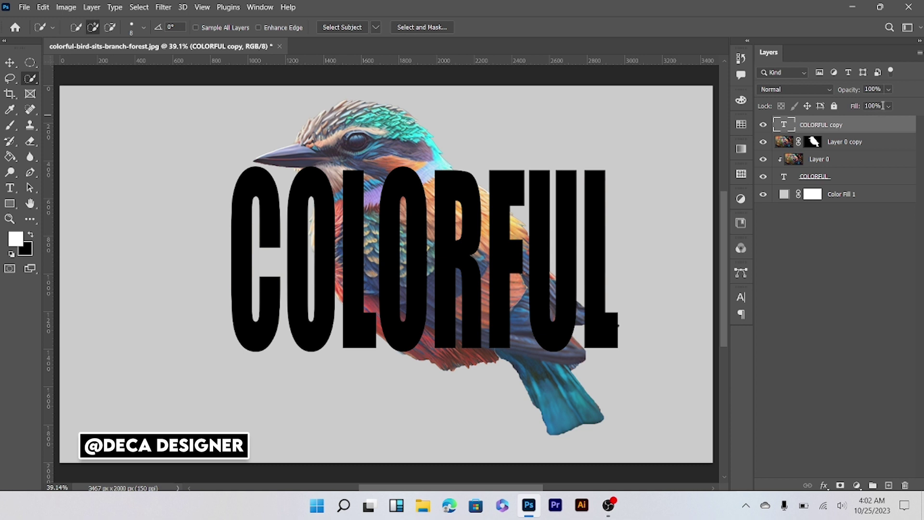
# Set COLORFUL copy's fill to 0% and raise Layer 0 copy's opacity to 100%
pyautogui.click(889, 106)
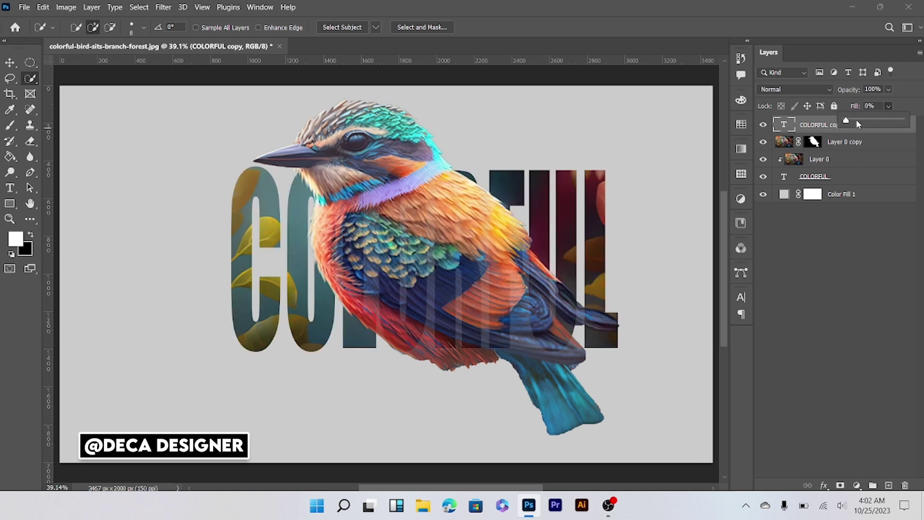
pyautogui.click(831, 130)
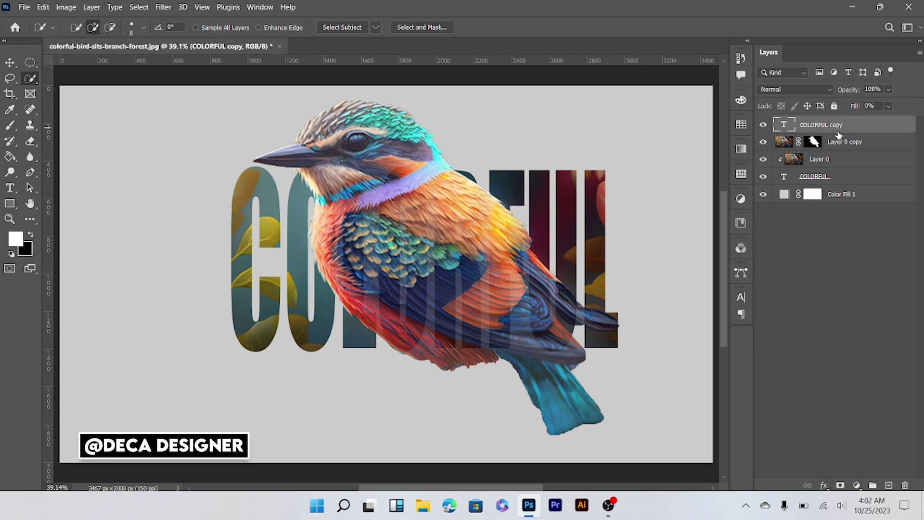
pyautogui.click(847, 142)
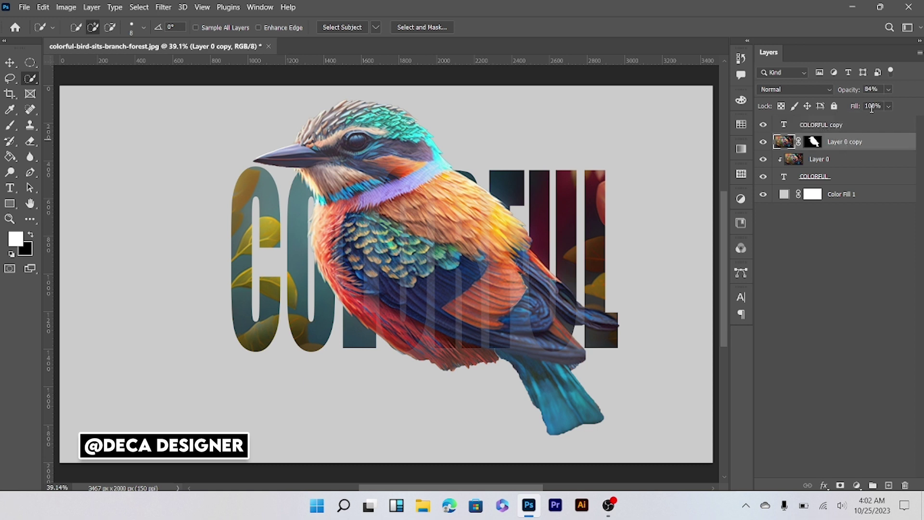
pyautogui.click(890, 90)
pyautogui.moveTo(903, 103); pyautogui.dragTo(910, 104)
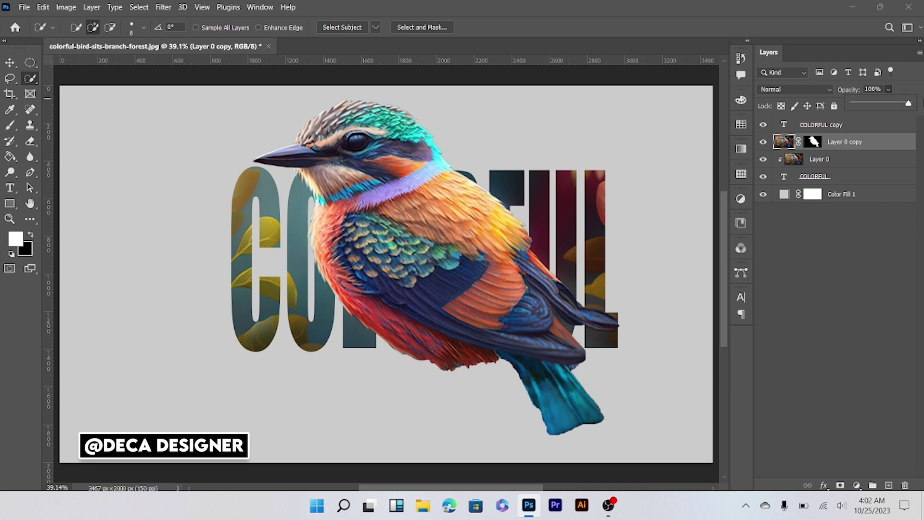
pyautogui.click(843, 162)
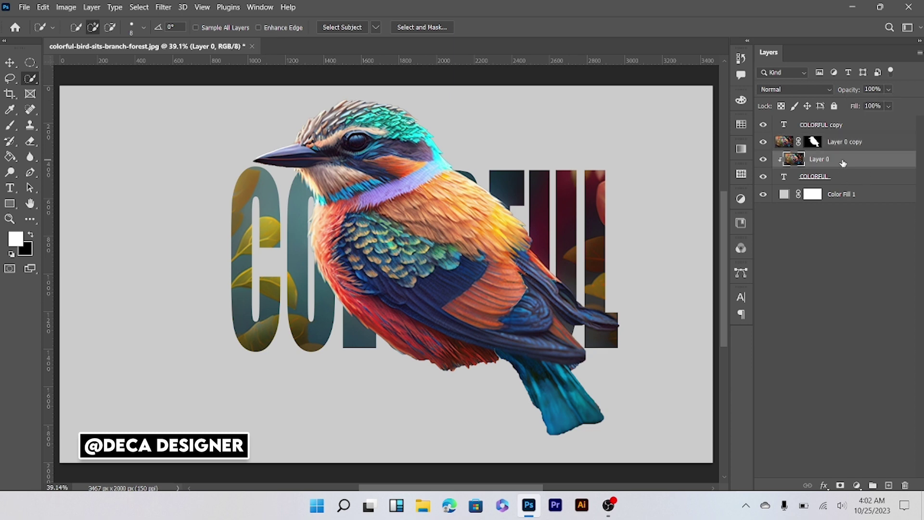
pyautogui.click(847, 127)
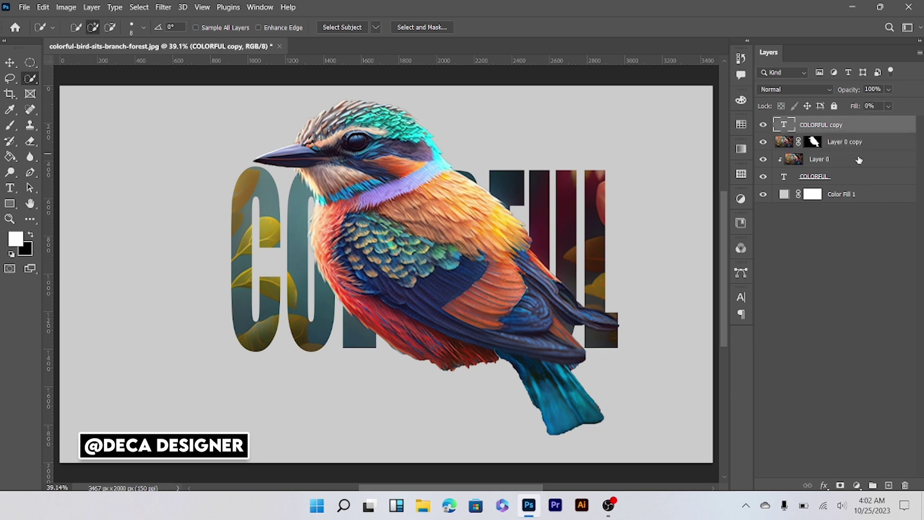
pyautogui.rightClick(867, 129)
# Add a white 10 px outside stroke to the COLORFUL copy text
pyautogui.click(736, 19)
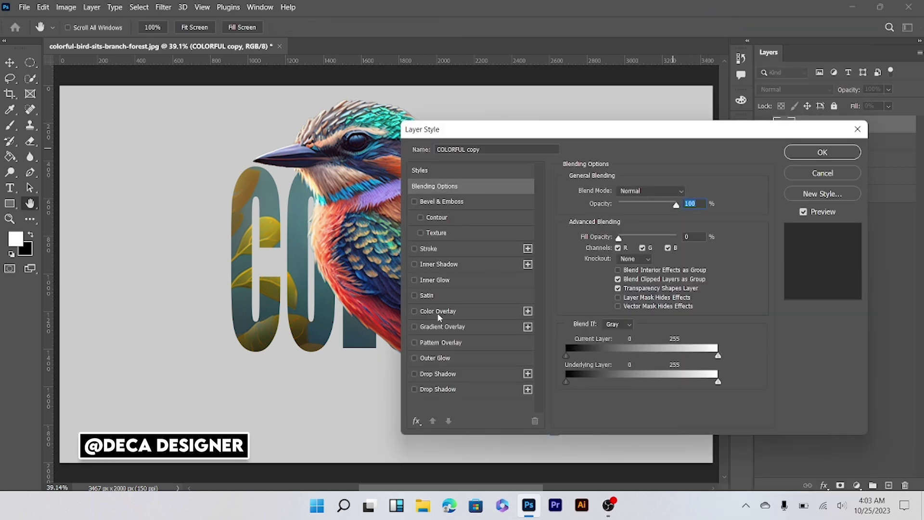
pyautogui.click(440, 248)
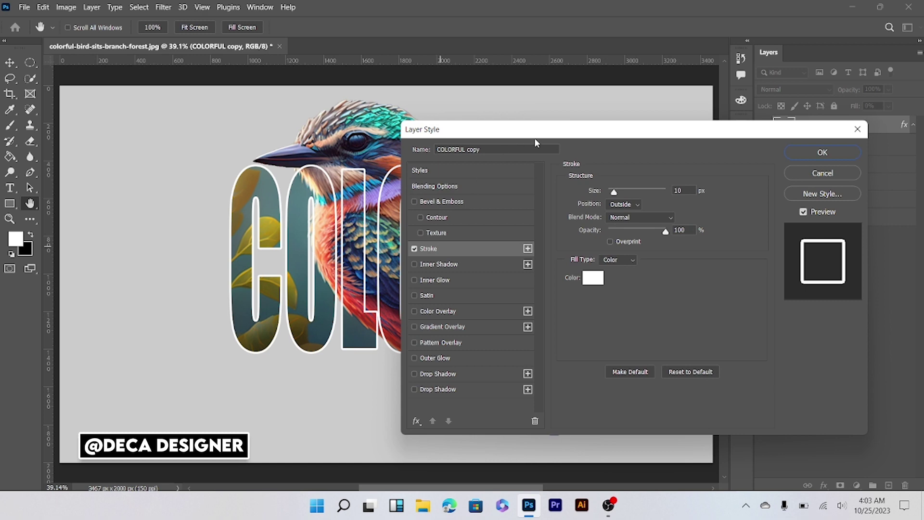
pyautogui.moveTo(541, 139)
pyautogui.mouseDown()
pyautogui.moveTo(664, 119)
pyautogui.moveTo(514, 79)
pyautogui.moveTo(463, 112)
pyautogui.moveTo(524, 95)
pyautogui.mouseUp()
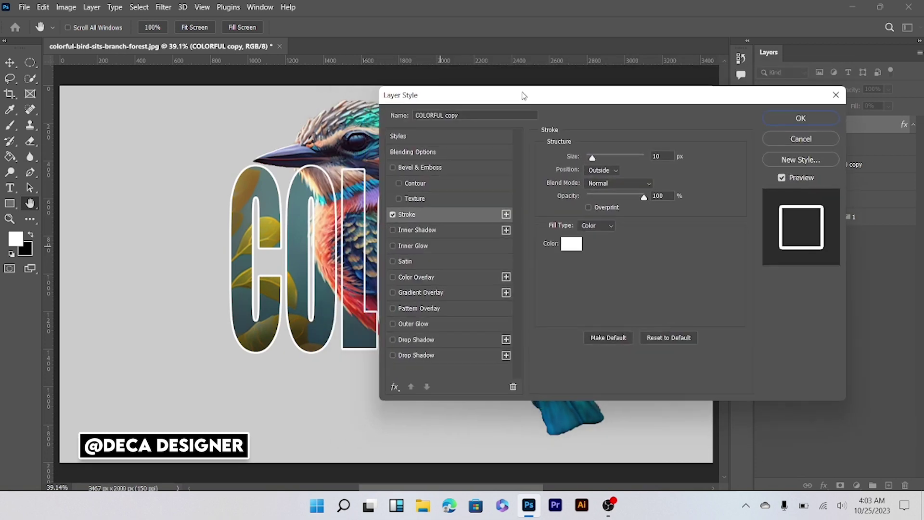
# Add a drop shadow at 100% opacity, size 54, with increased distance
pyautogui.click(446, 357)
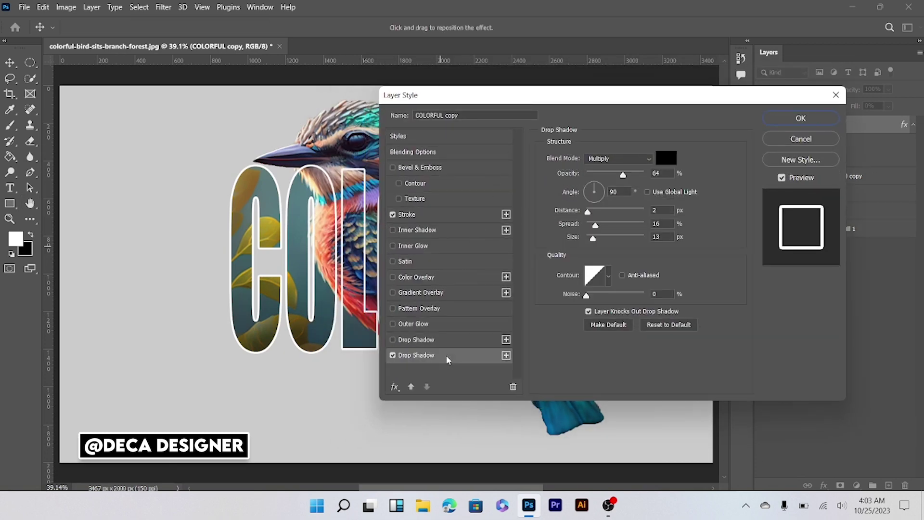
pyautogui.click(642, 174)
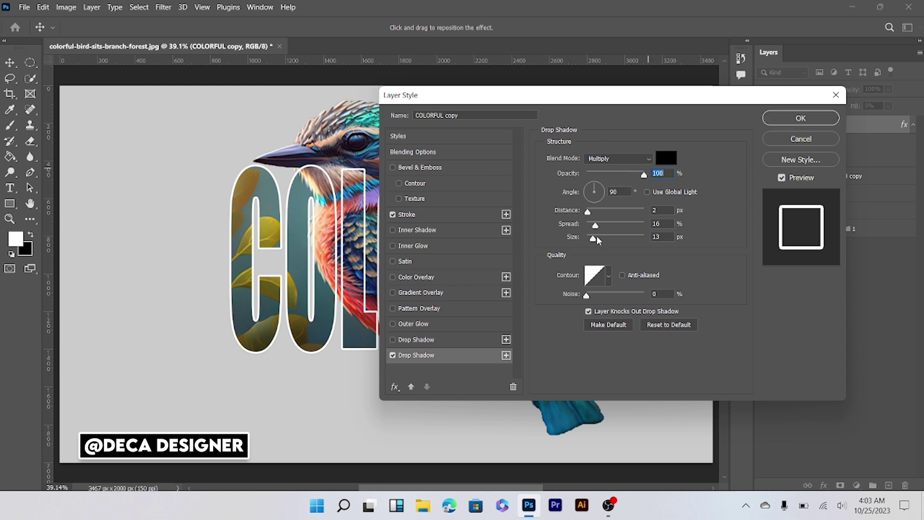
pyautogui.moveTo(597, 239); pyautogui.dragTo(603, 239)
pyautogui.moveTo(510, 106)
pyautogui.mouseDown()
pyautogui.moveTo(702, 147)
pyautogui.moveTo(613, 116)
pyautogui.mouseUp()
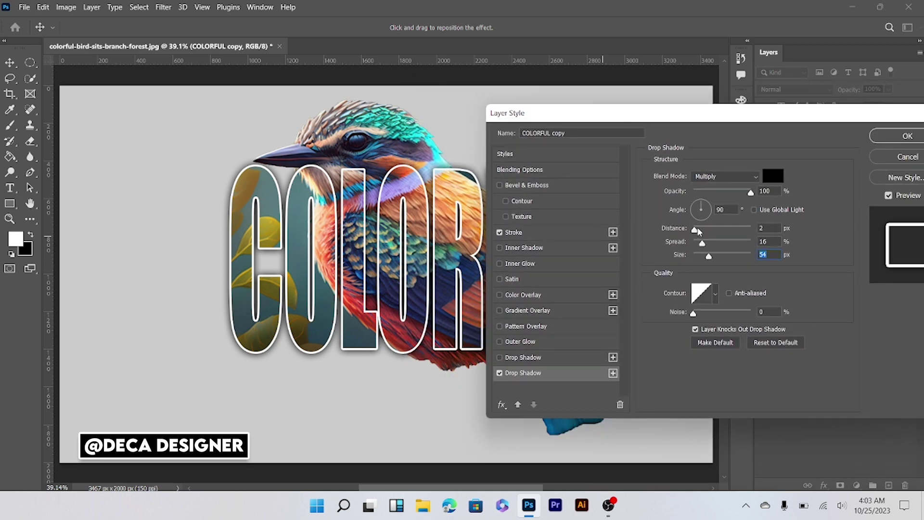
pyautogui.moveTo(698, 231); pyautogui.dragTo(696, 231)
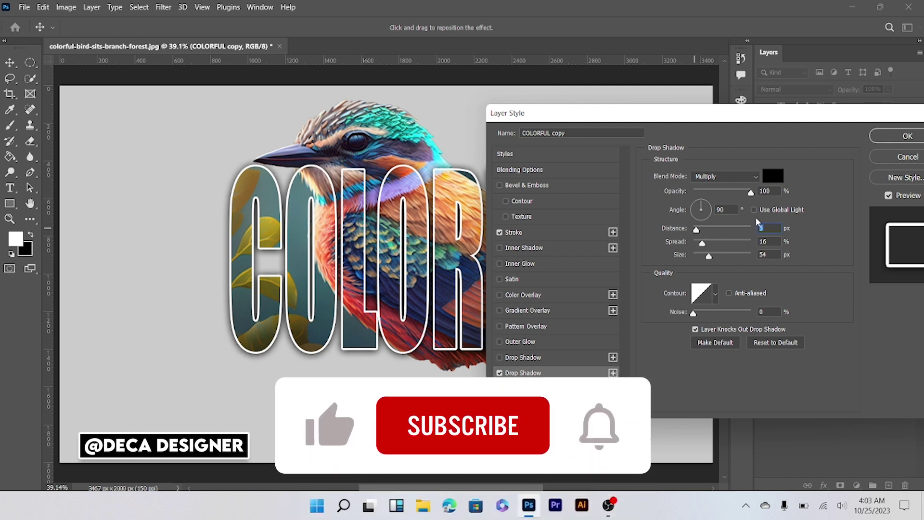
# Apply the stroke and drop shadow, then hide the COLORFUL copy layer to compare
pyautogui.click(888, 138)
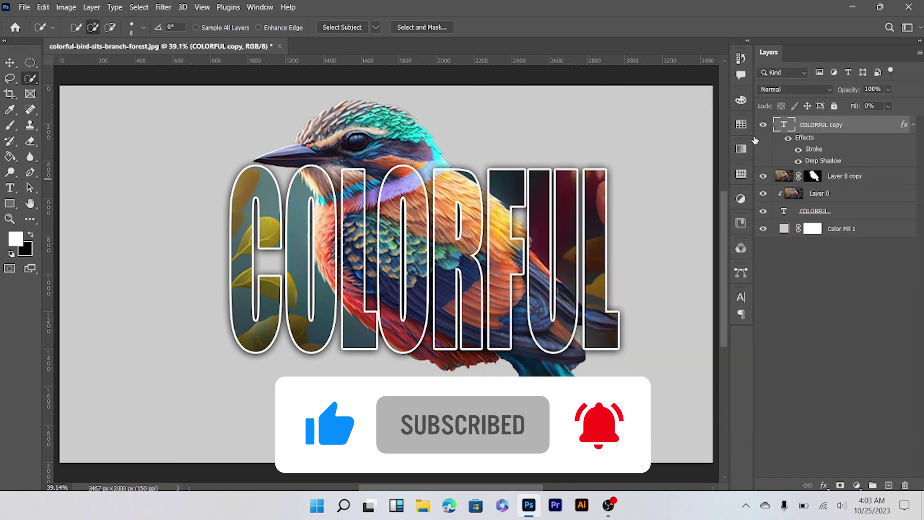
pyautogui.click(763, 127)
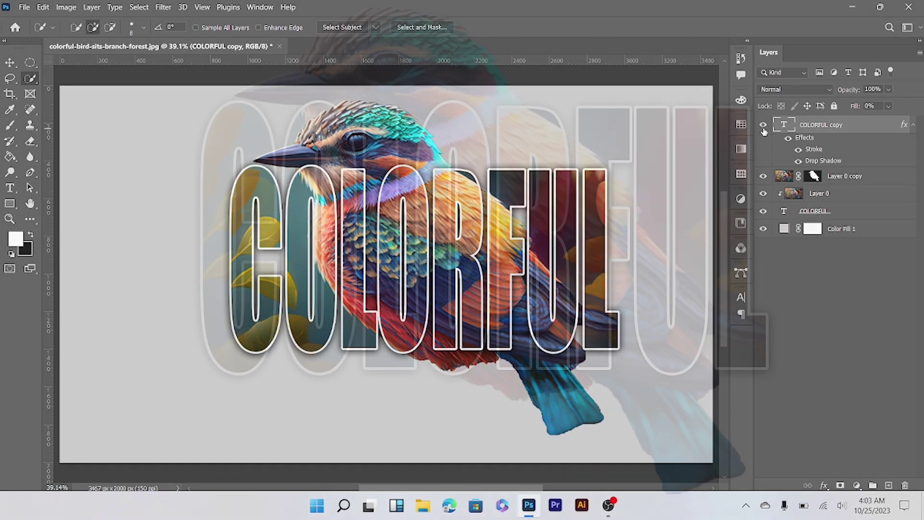